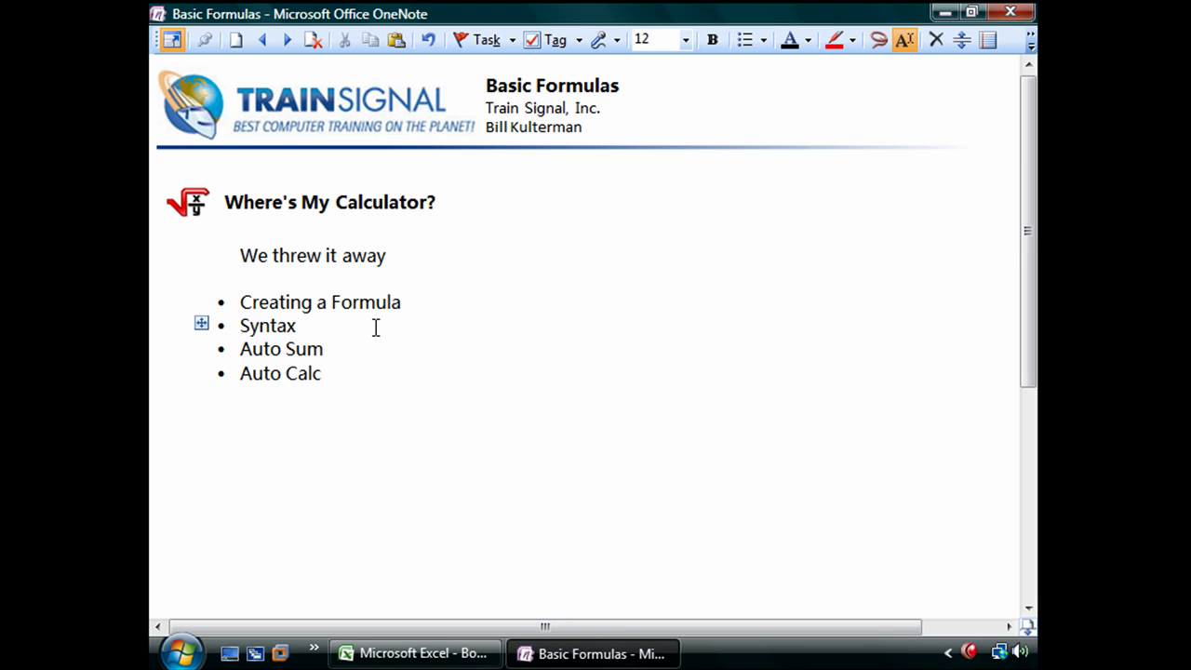
- Review the 4th Qtr. figures in F6:F9 and select C11 for the 1st Qtr. total
left_click(346, 375)
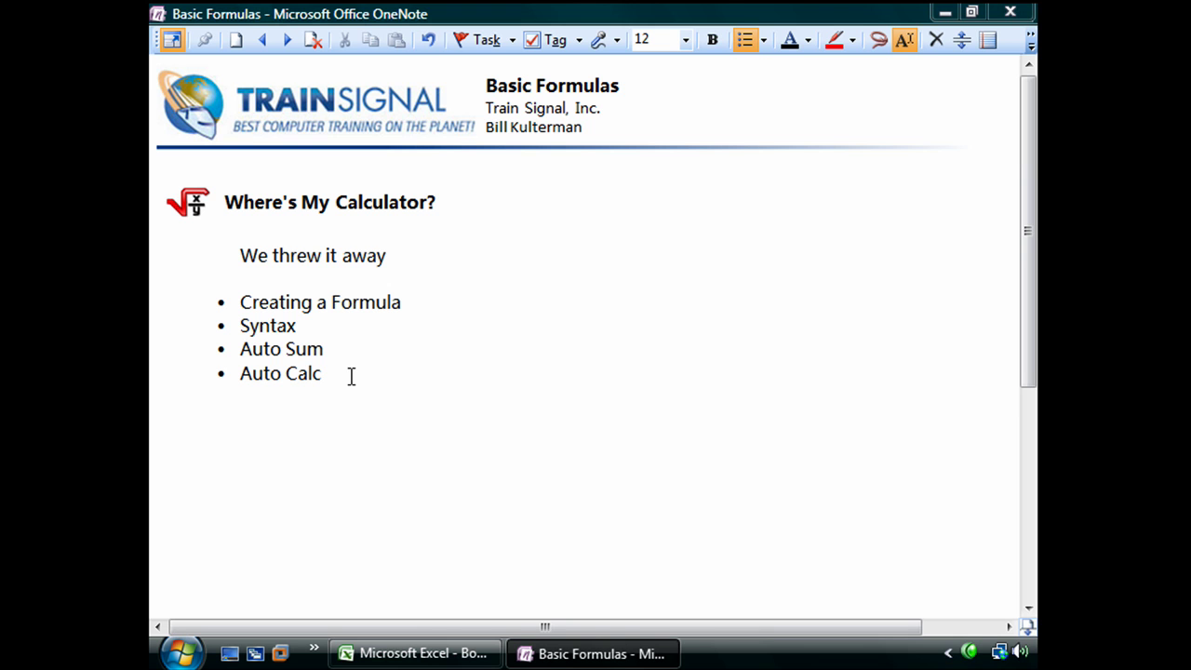
left_click(431, 657)
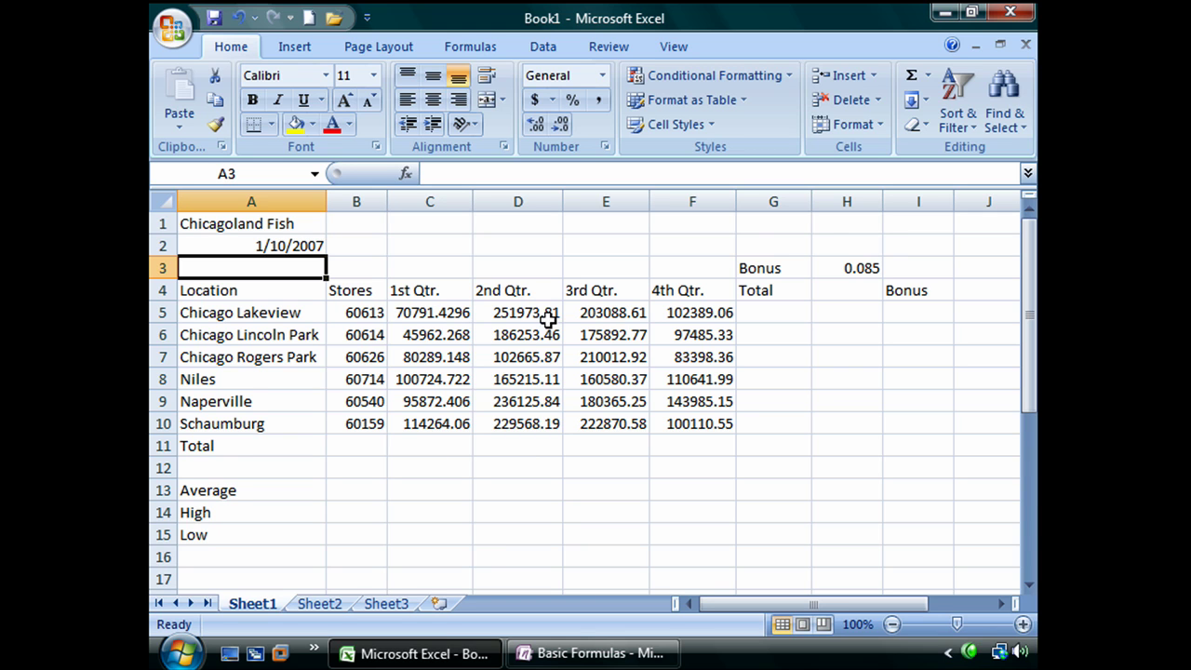
left_click_drag(702, 334, 720, 399)
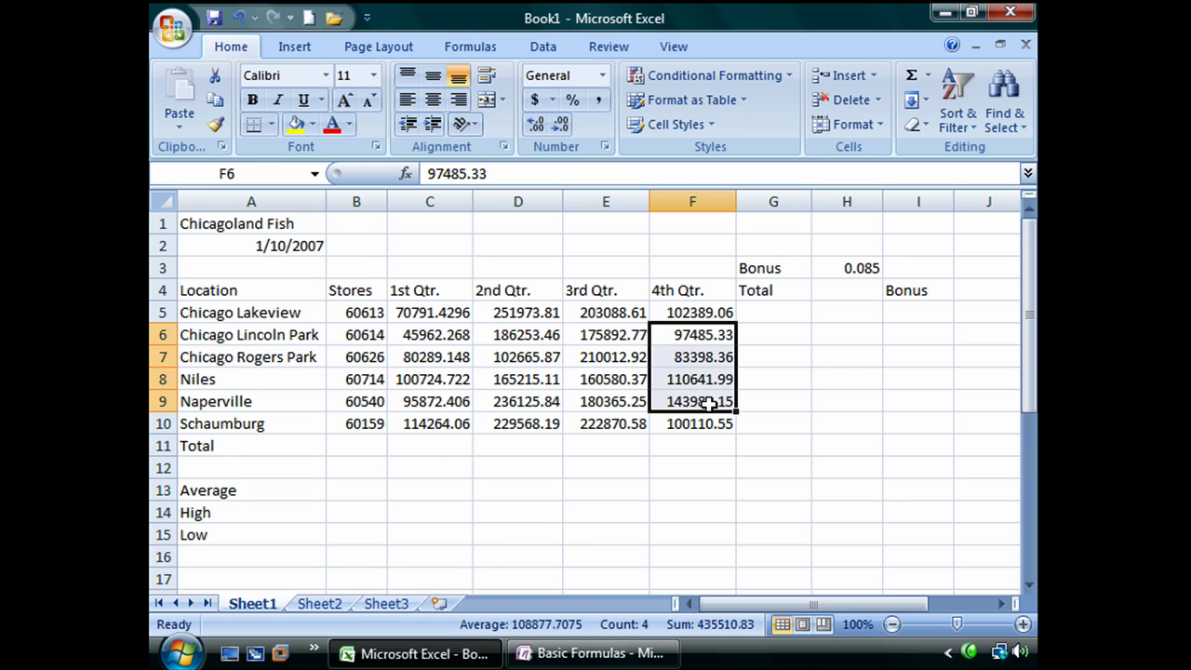
left_click(707, 379)
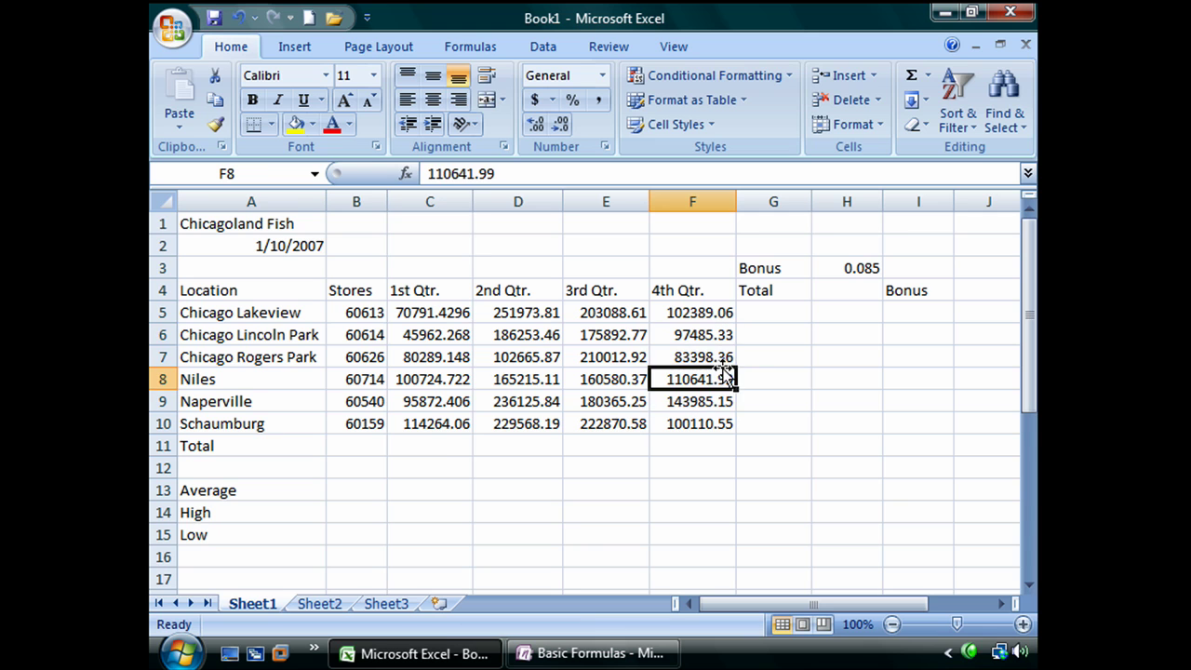
left_click(420, 446)
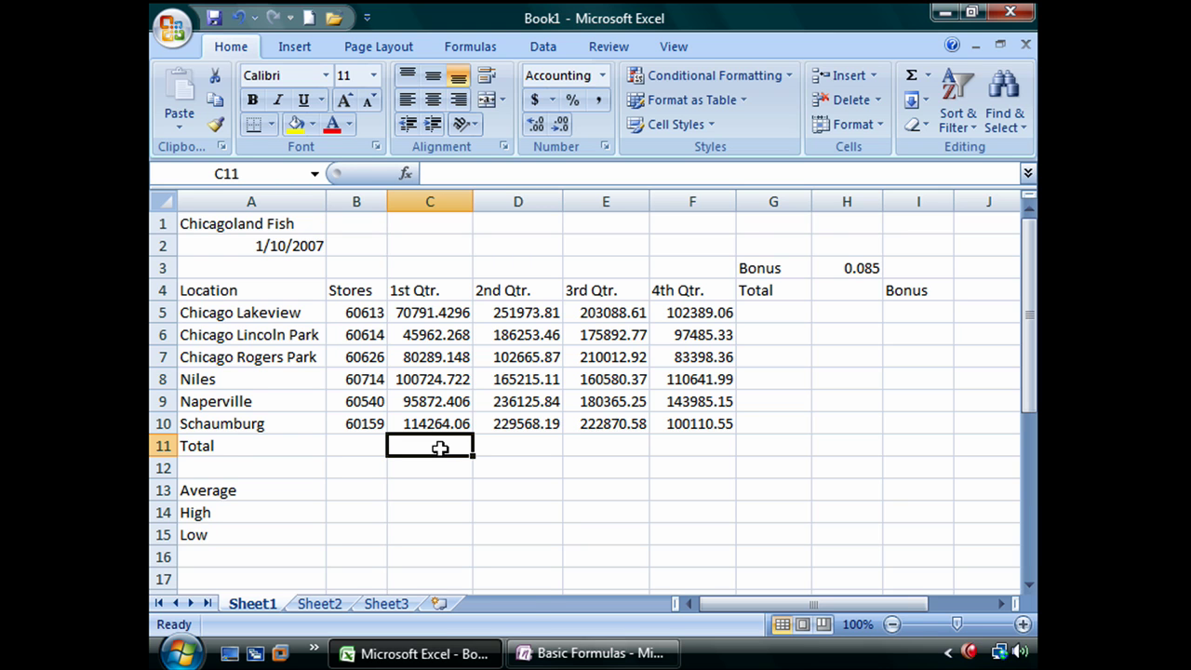
- Add the note '= function ( range)' in OneNote, then return to the Chicagoland Fish workbook
left_click(532, 653)
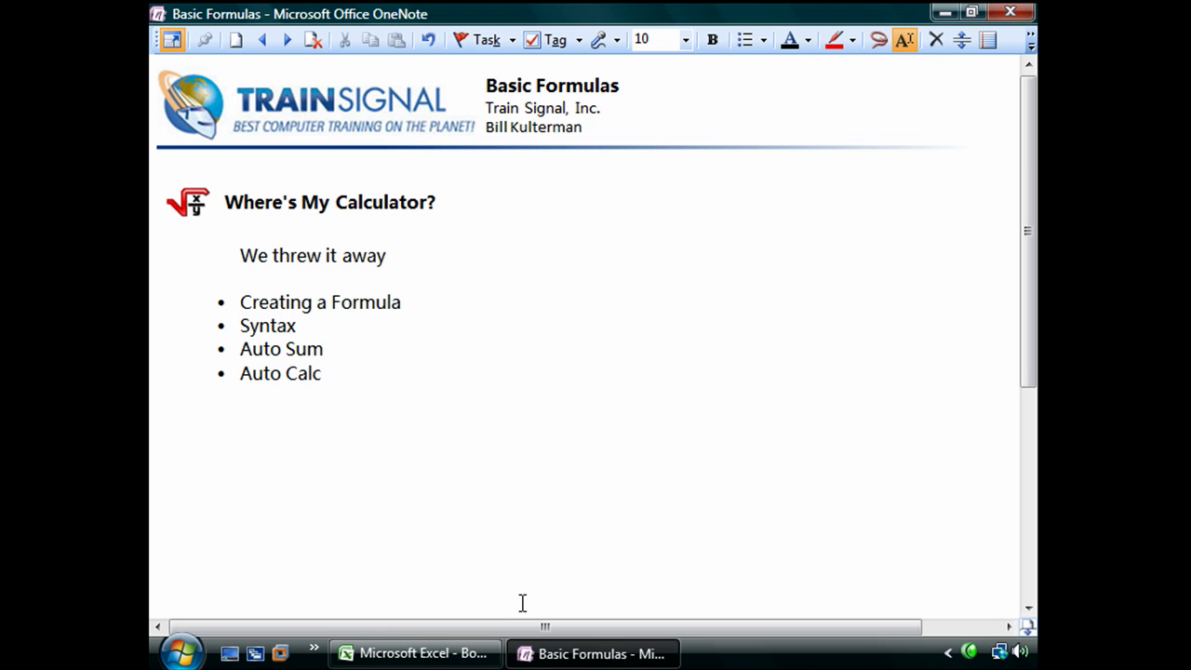
type("= function")
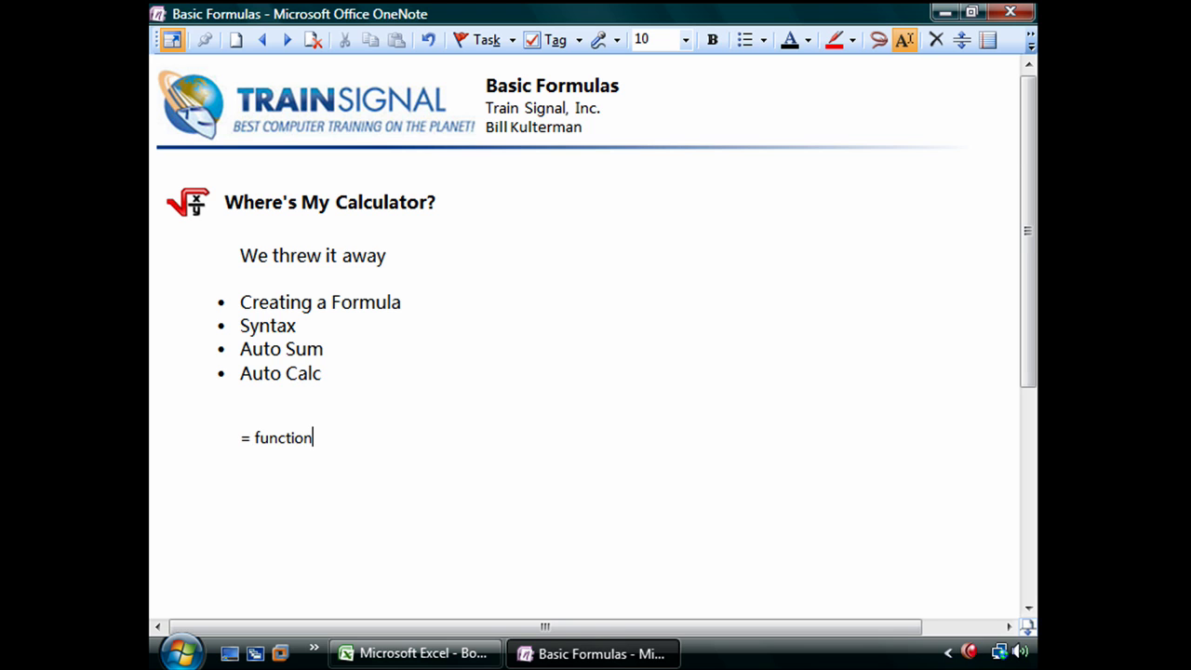
type(" ( range)")
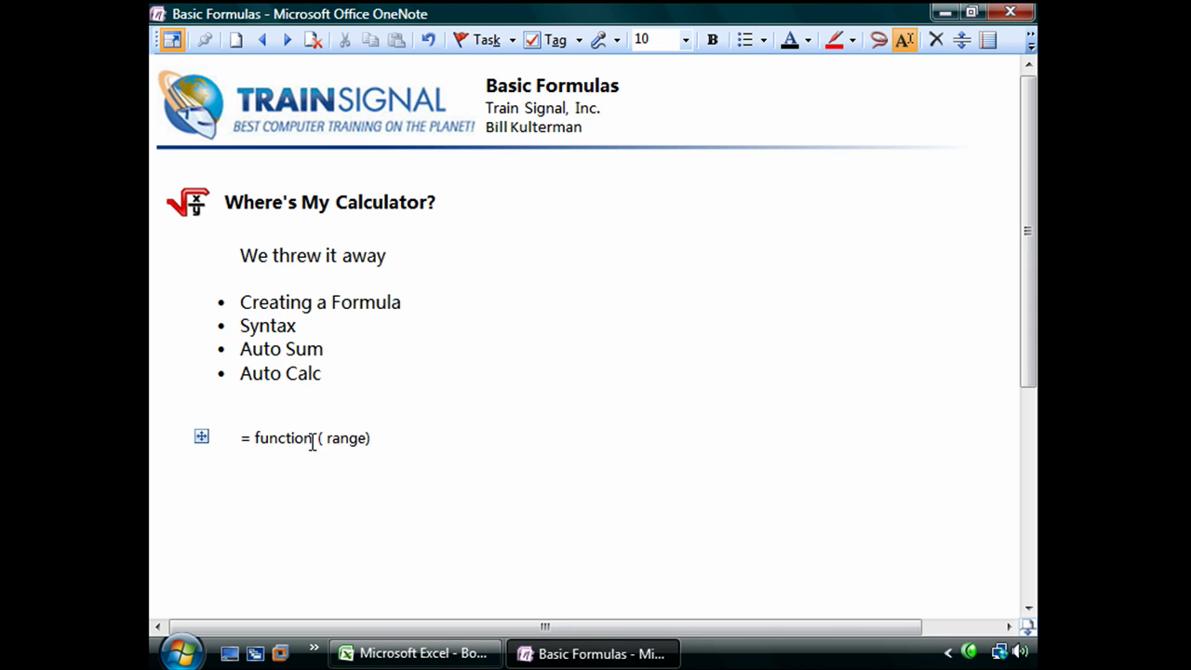
left_click(377, 651)
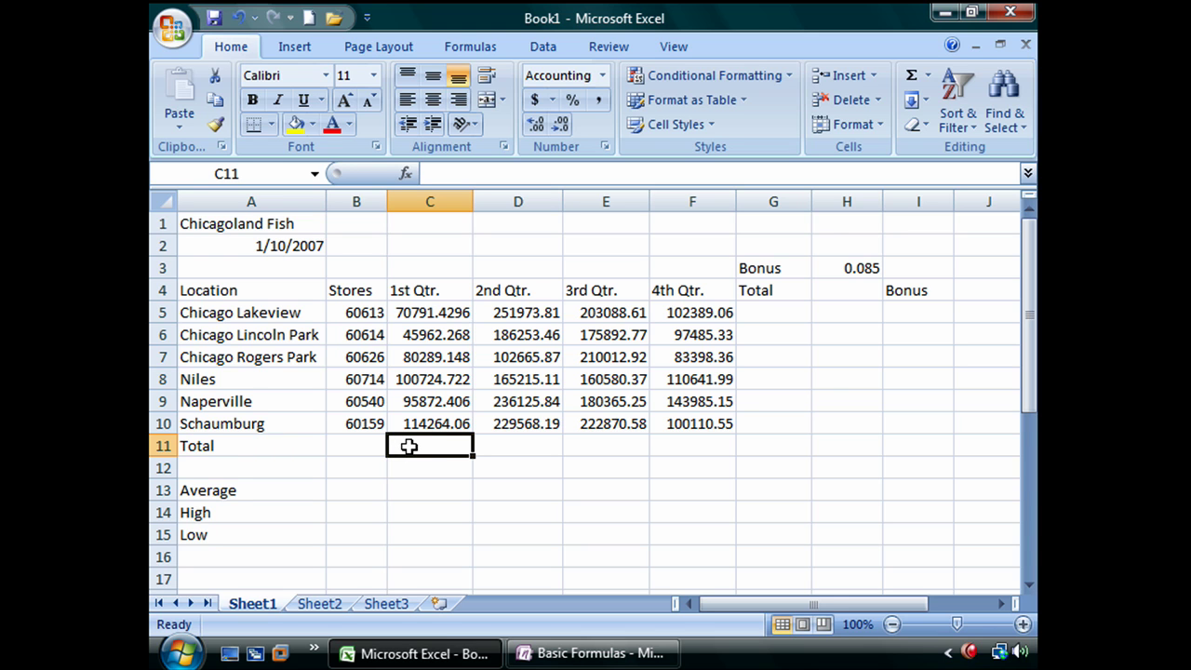
- Enter =(C5+C6+C7+C8+C9+C10) in C11, correcting typos, for a 1st Qtr. total of 507904.0336
type("=")
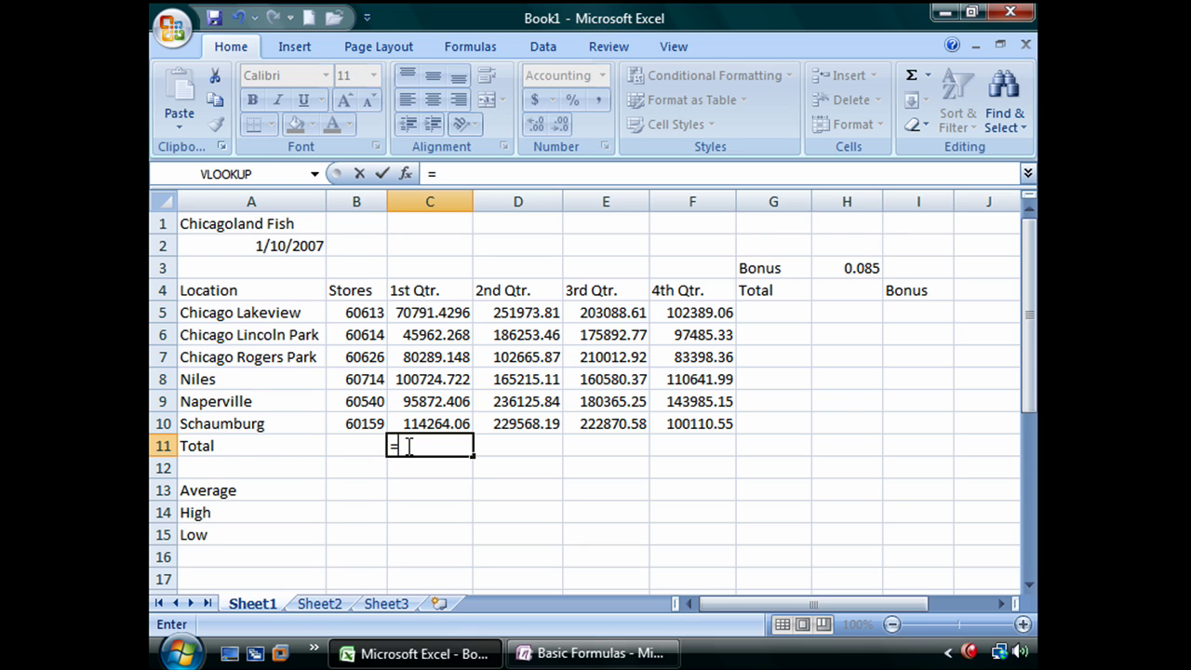
type("(")
type("c5")
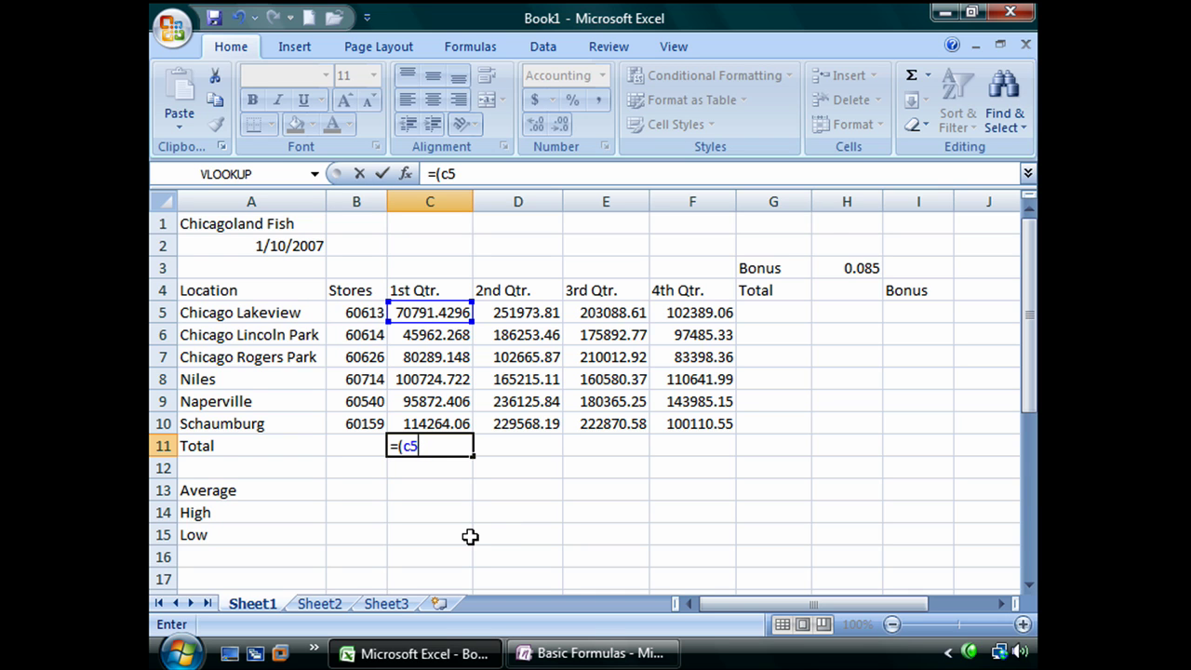
type("+")
key("BackSpace")
type("+c6+c7")
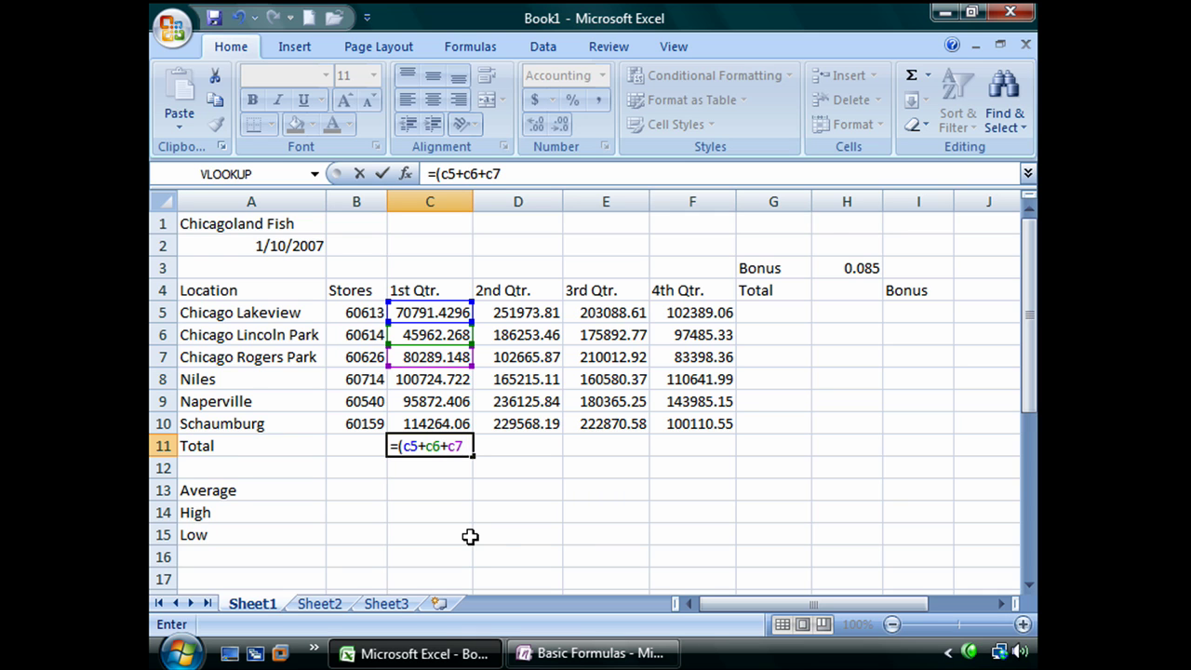
type("+c")
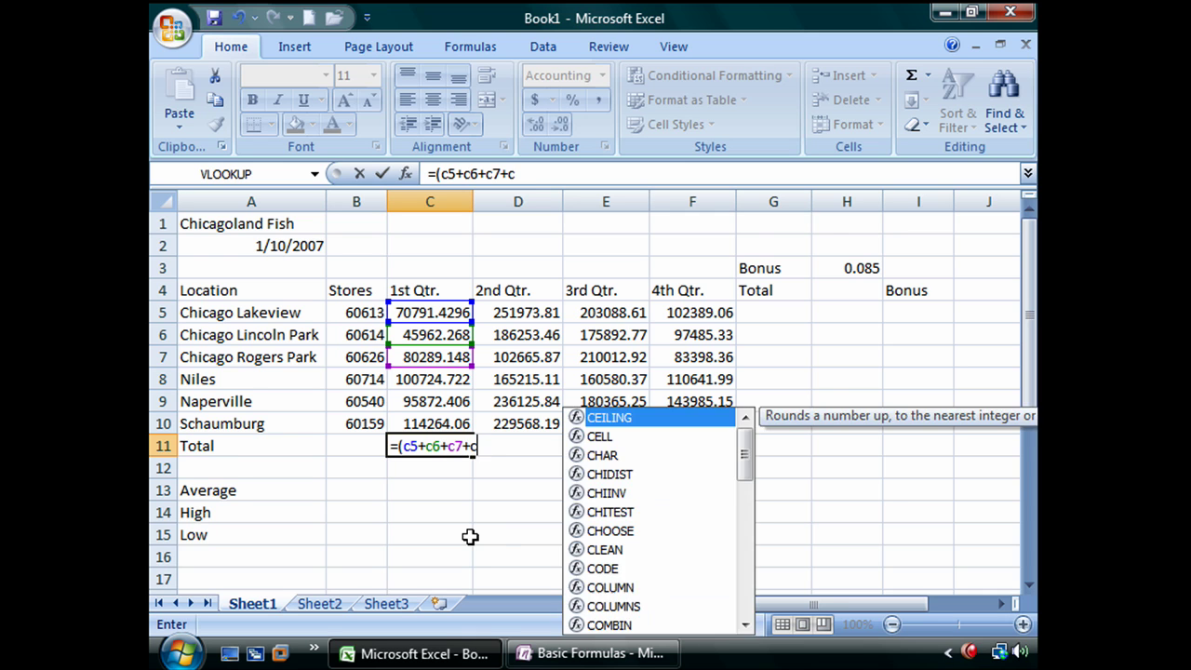
type("8+")
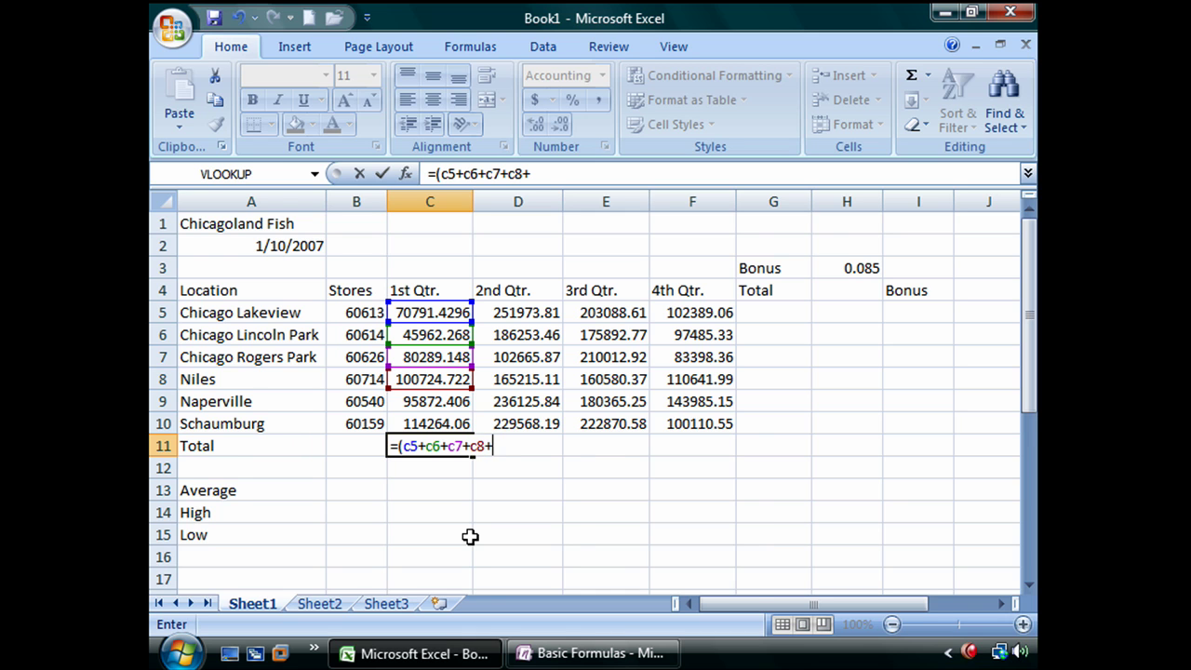
type("c9")
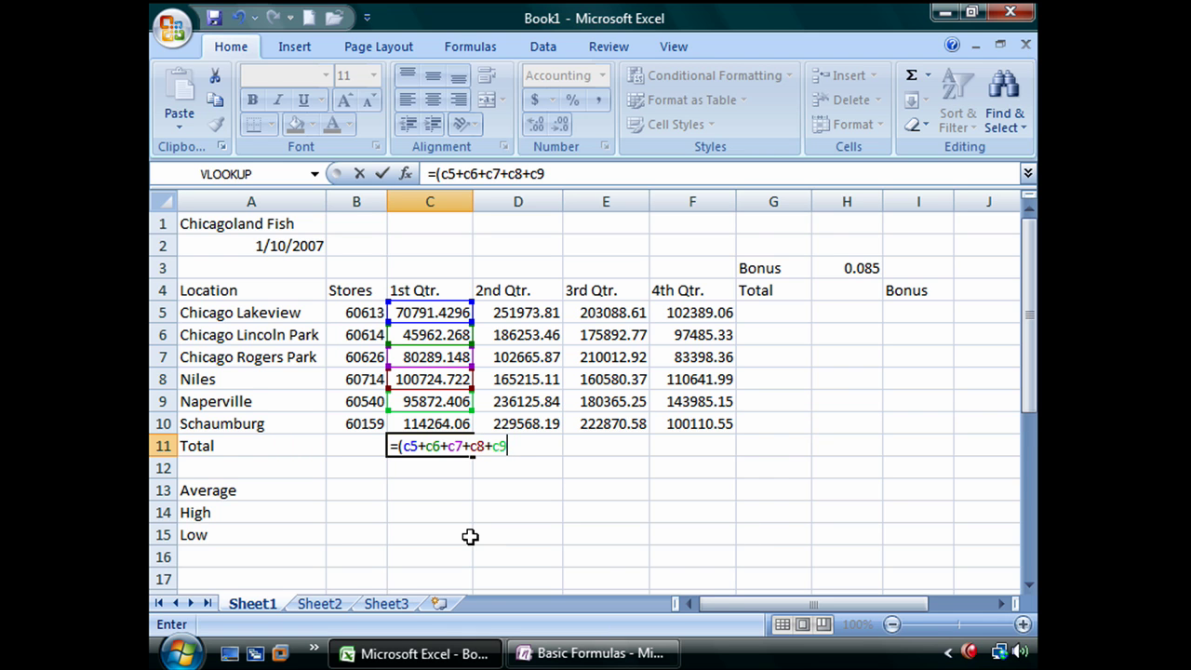
type("=c")
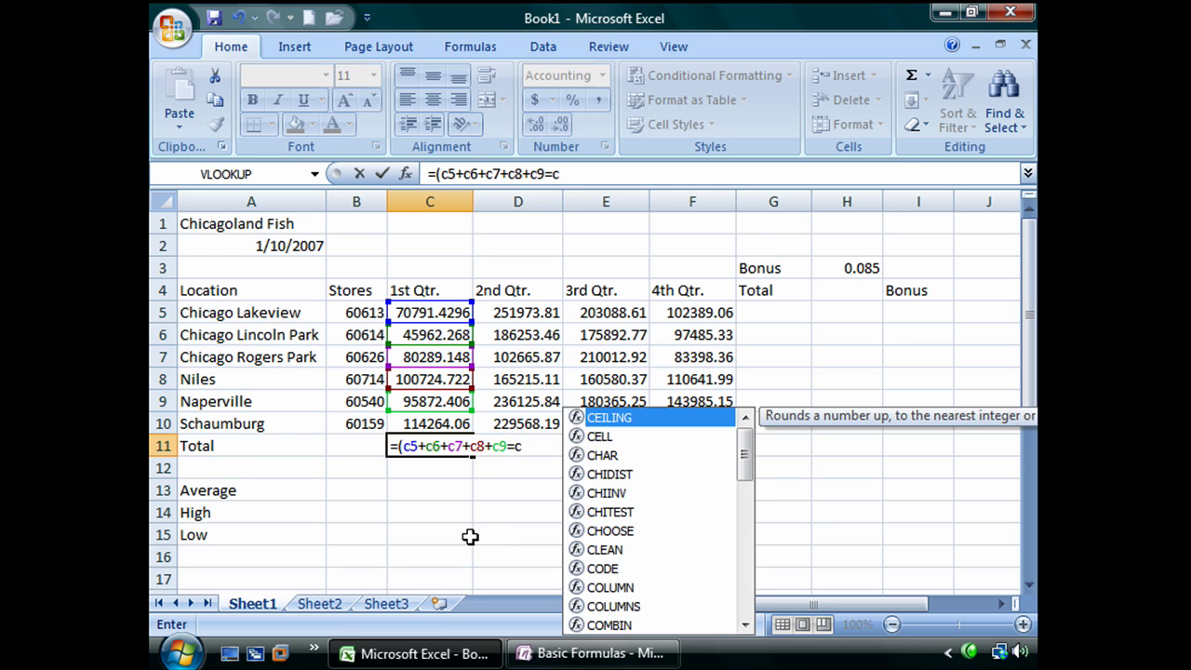
type("10")
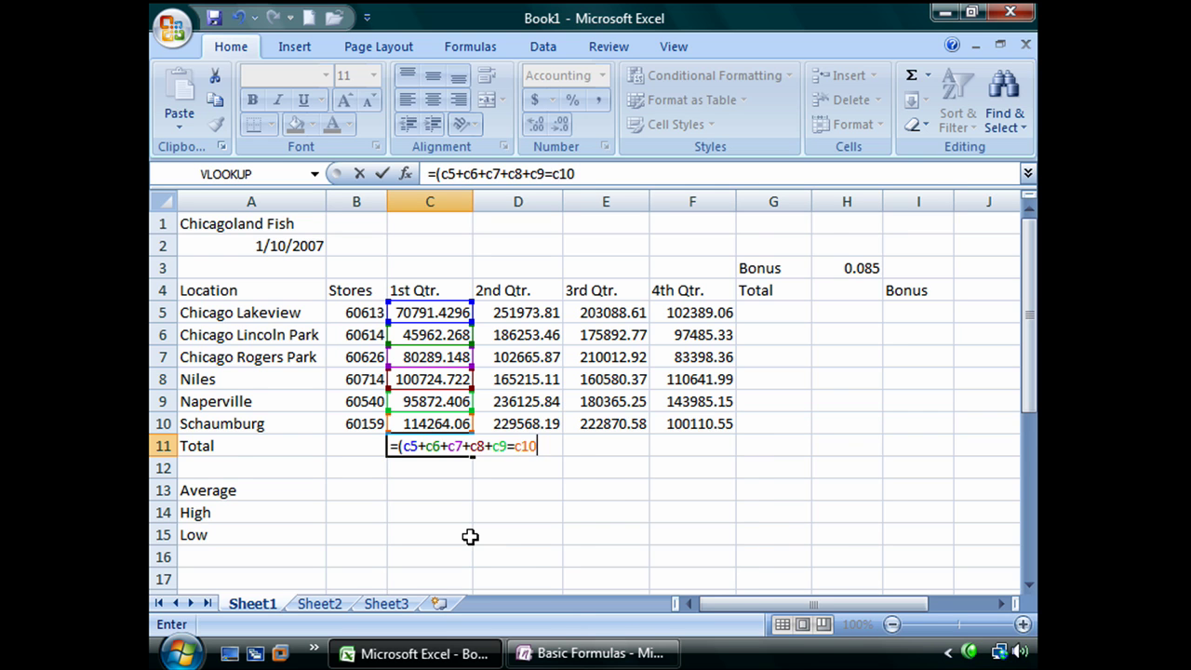
key("BackSpace")
key("BackSpace")
key("BackSpace")
key("BackSpace")
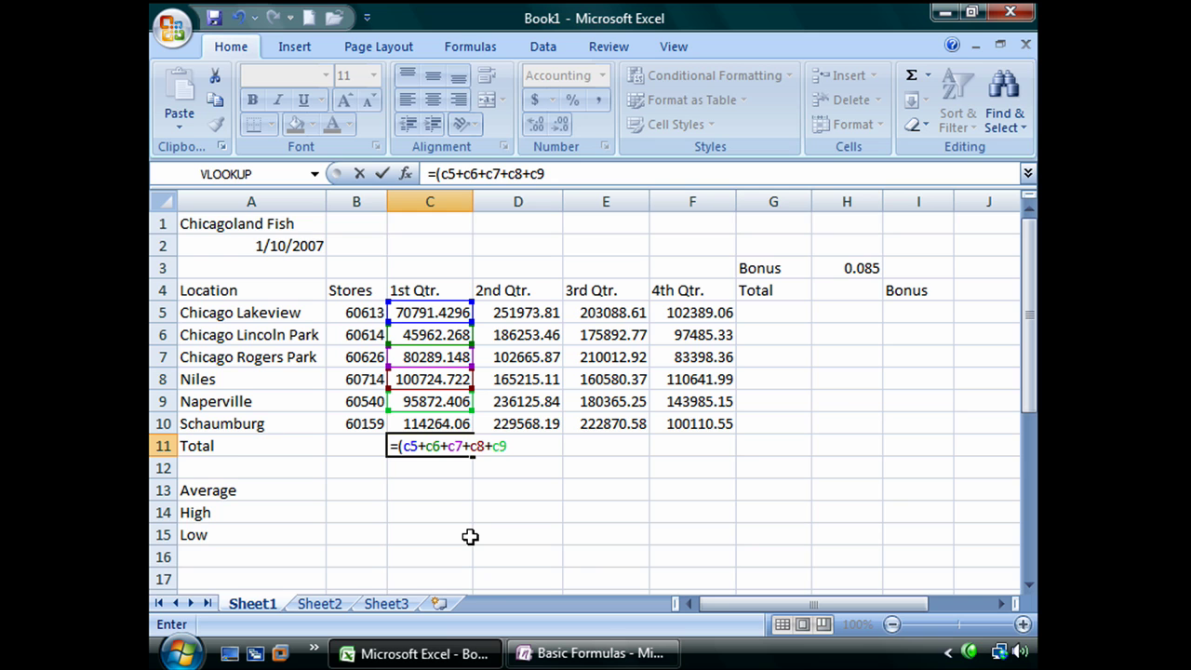
type("+c10")
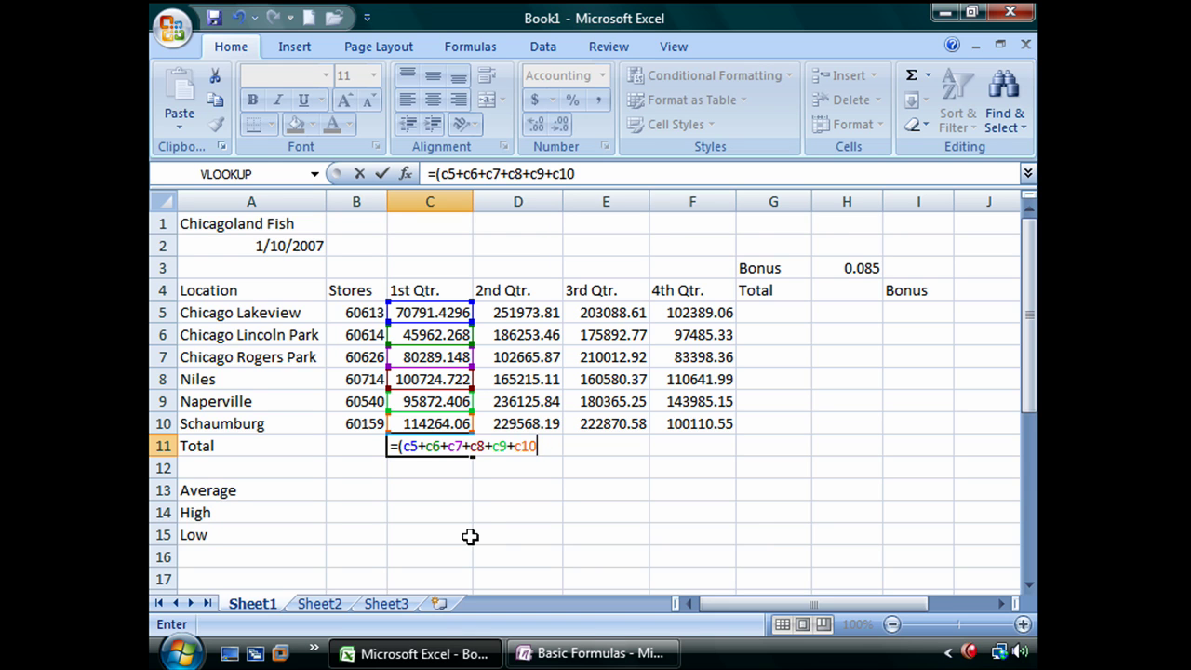
type(")")
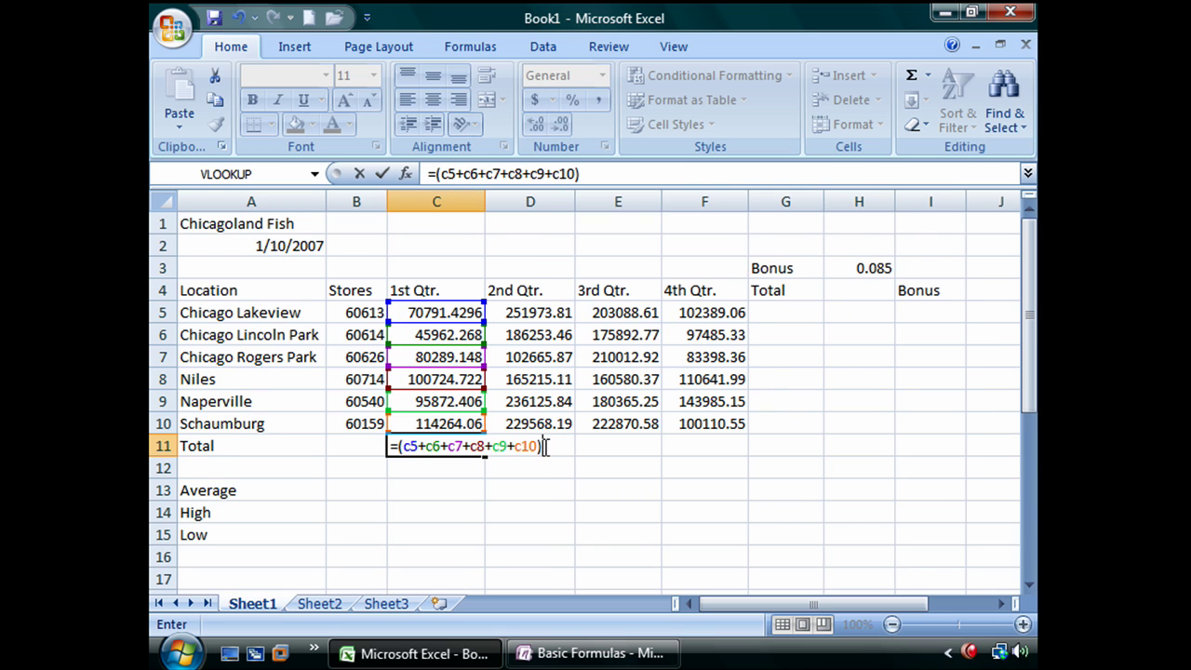
key("Return")
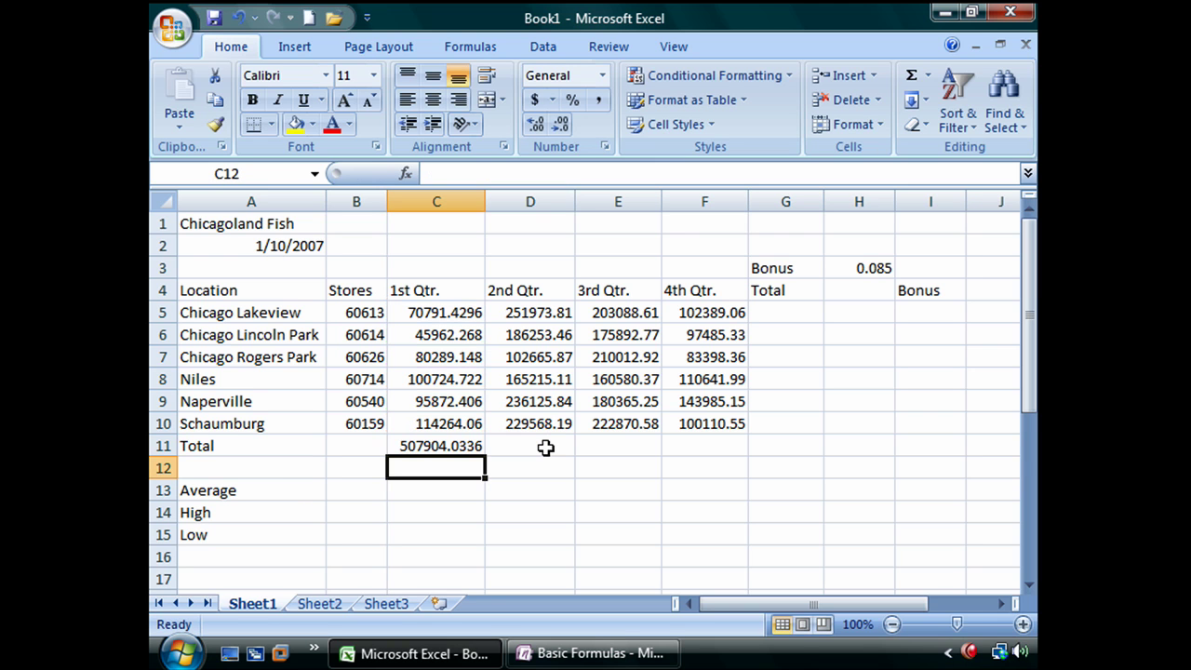
left_click(472, 447)
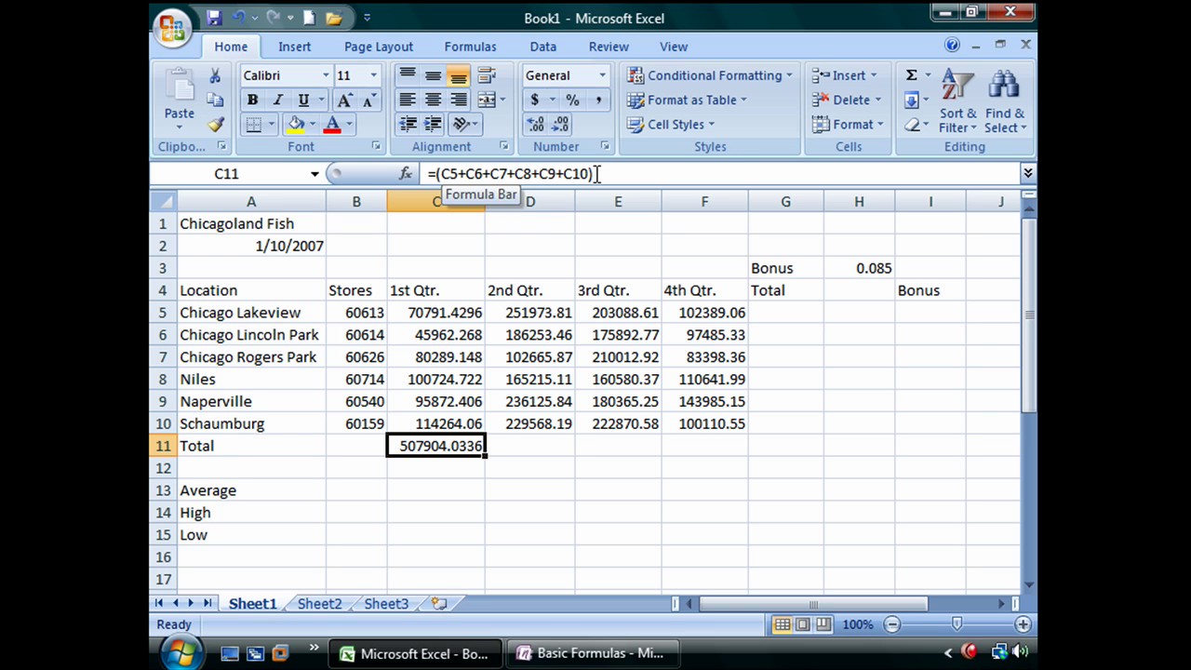
left_click(545, 444)
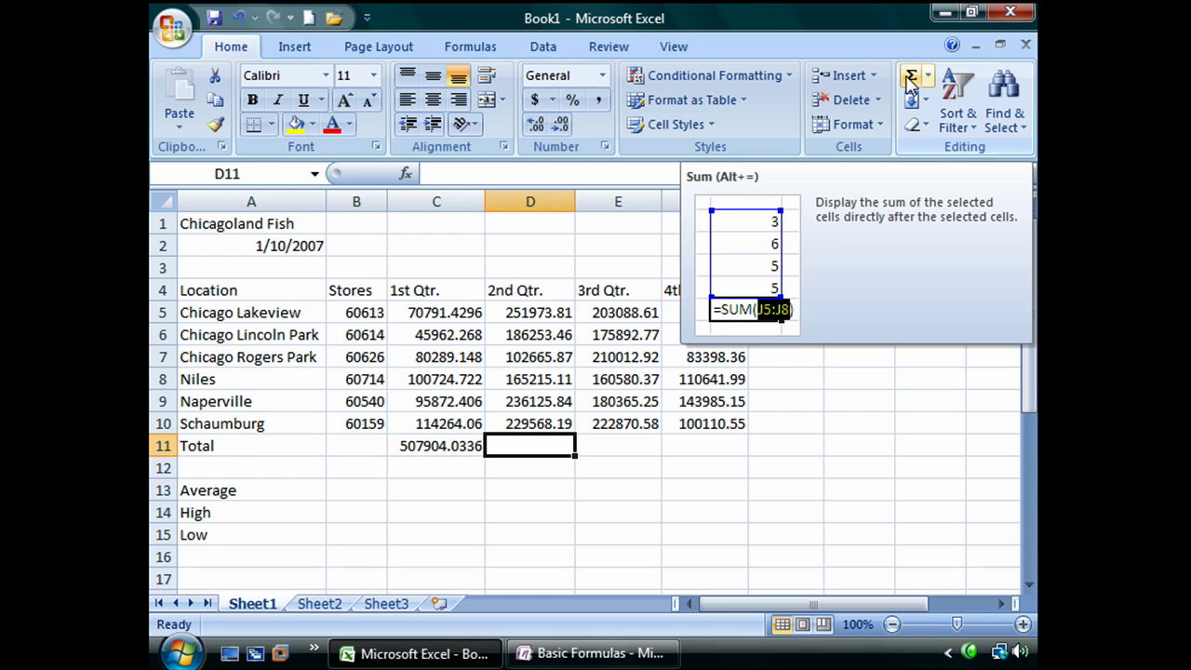
- AutoSum D5:D10 into D11, giving a 2nd Qtr. total of 1171802.28
left_click(910, 80)
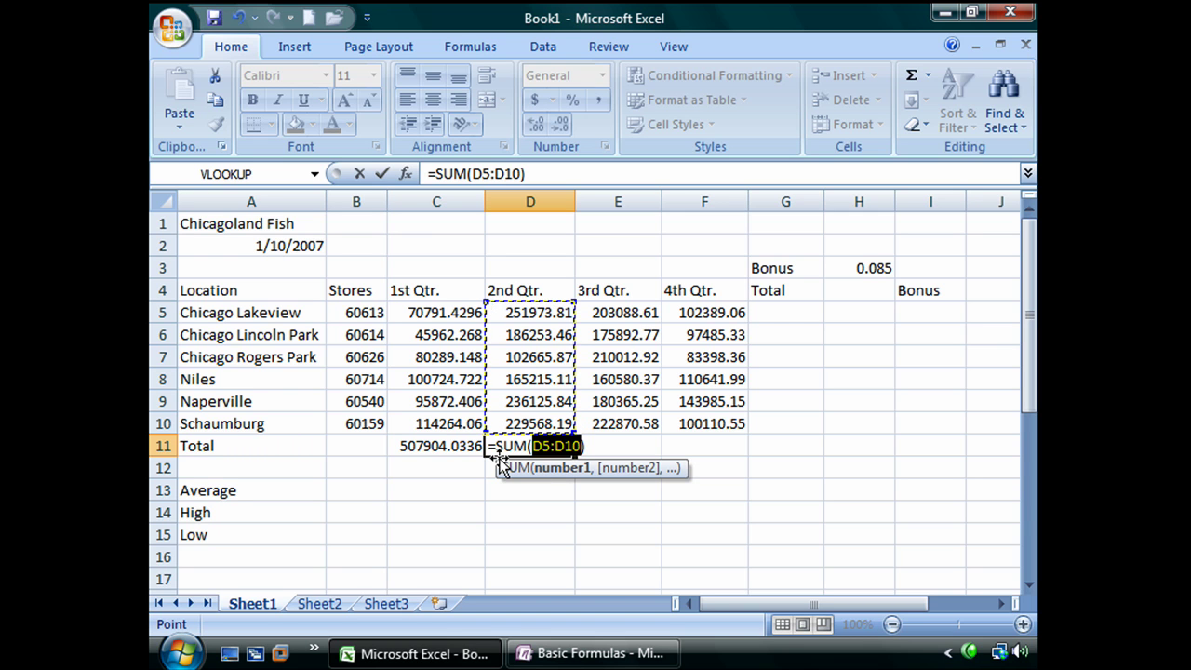
key("Return")
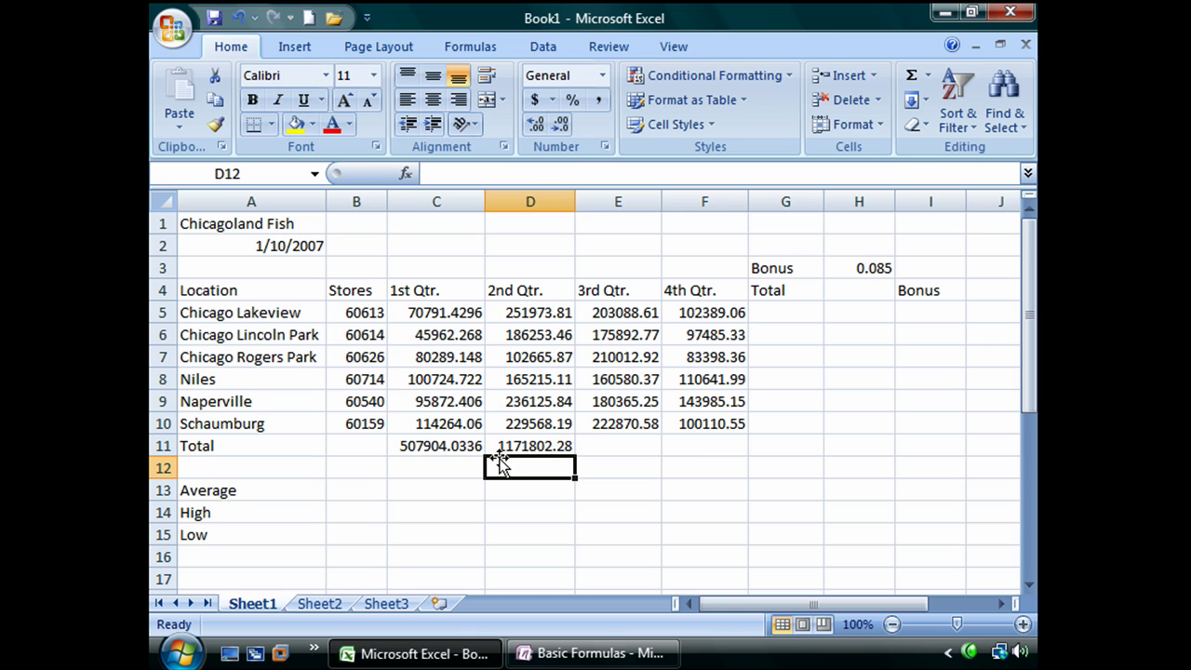
- Check D11's formula, then use the Formulas tab AutoSum to total E5:E10 in E11 (1152810.5)
left_click(518, 445)
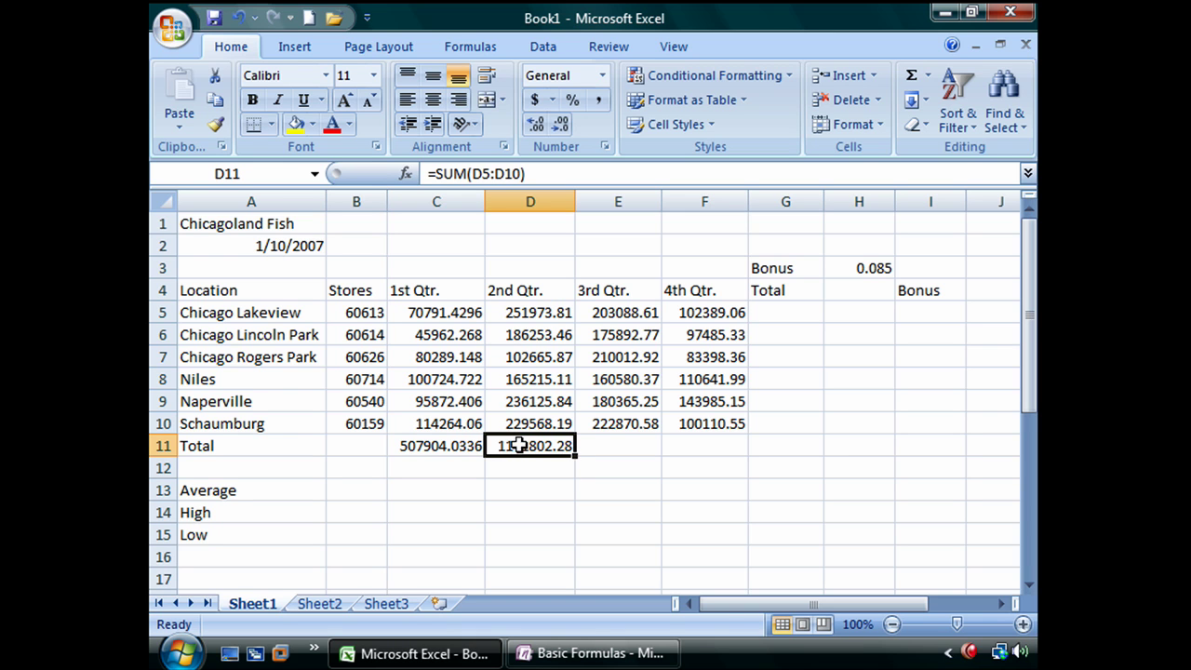
left_click(623, 447)
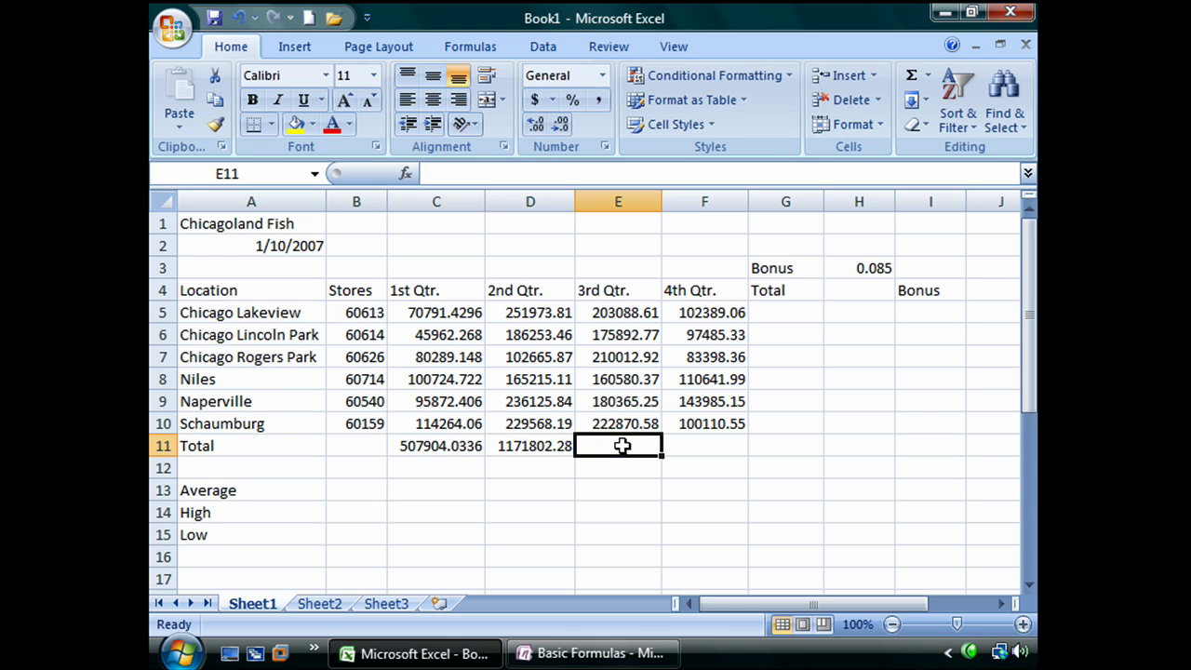
left_click(471, 48)
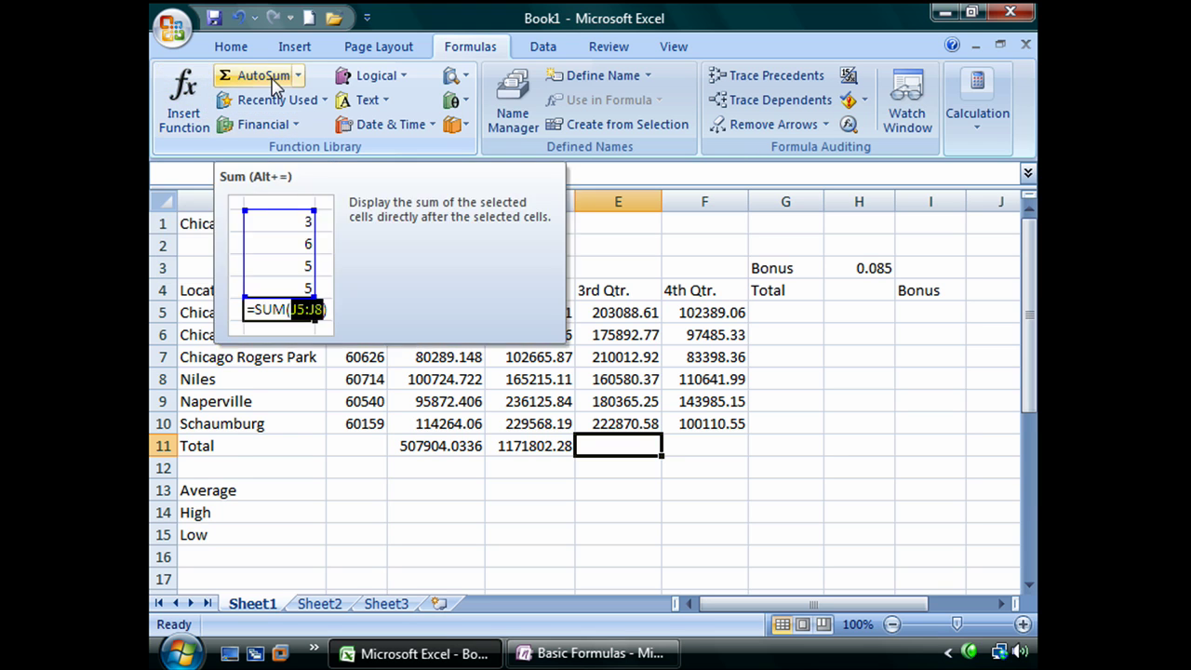
left_click(229, 47)
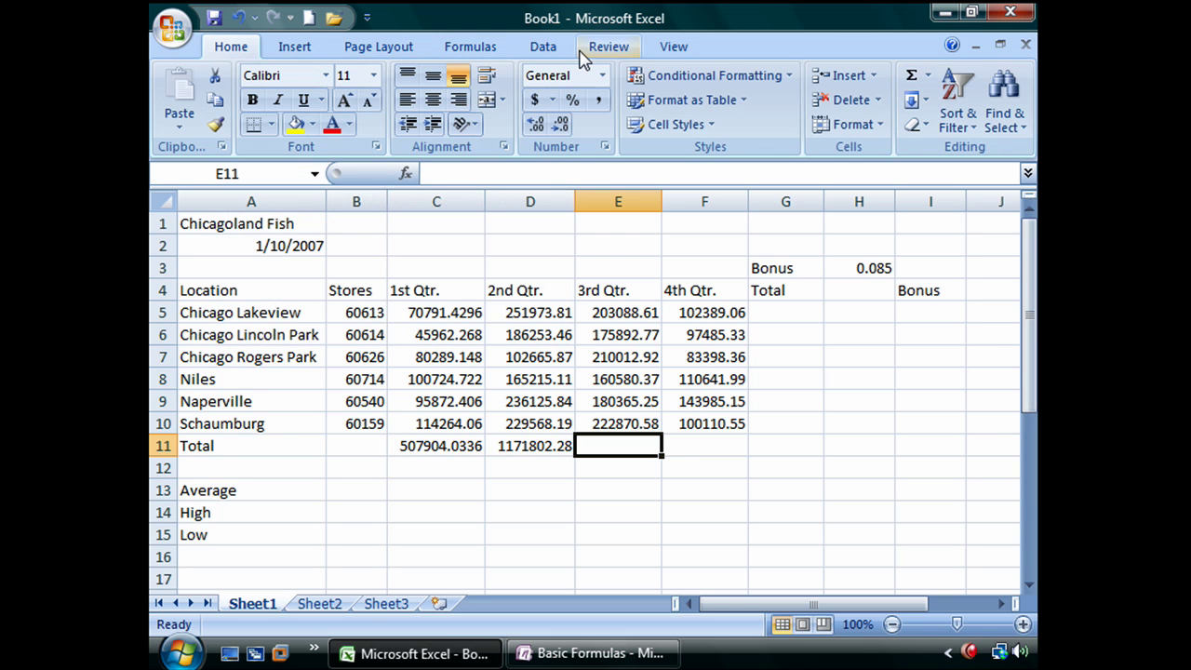
left_click(462, 49)
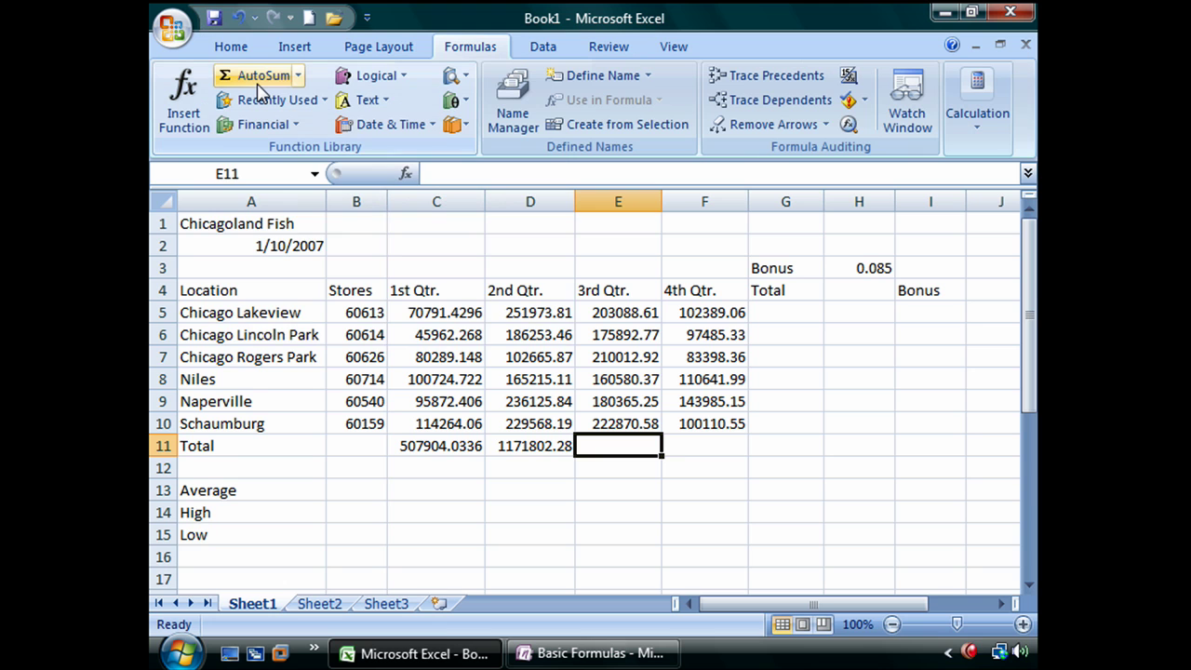
left_click(259, 79)
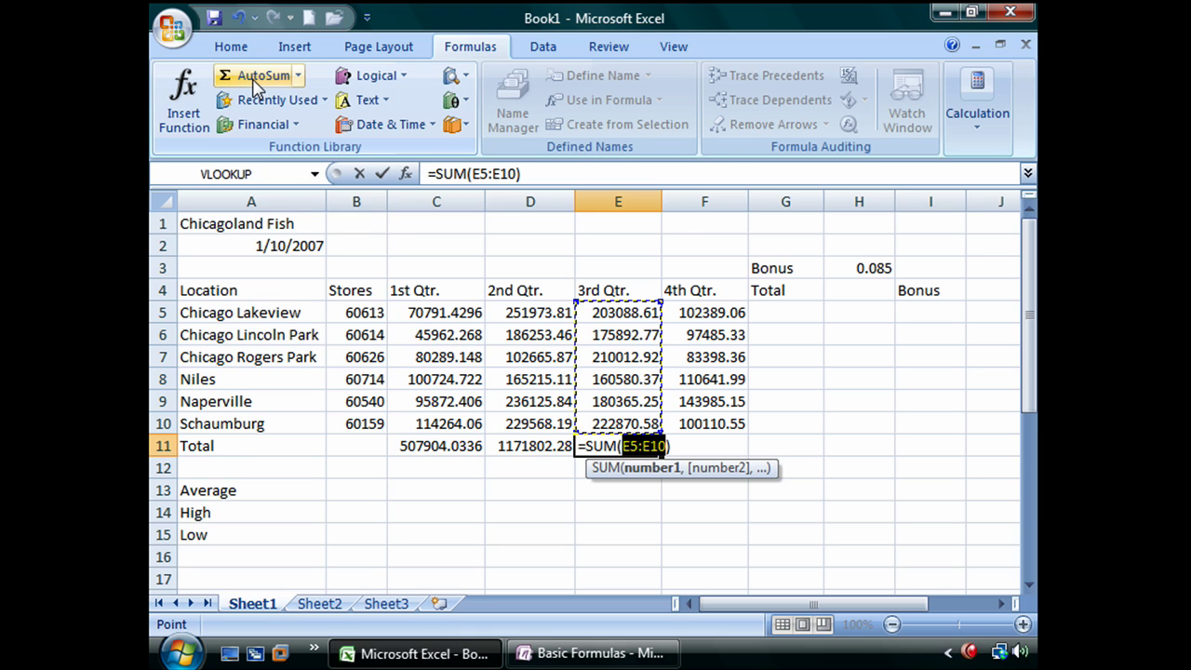
key("Return")
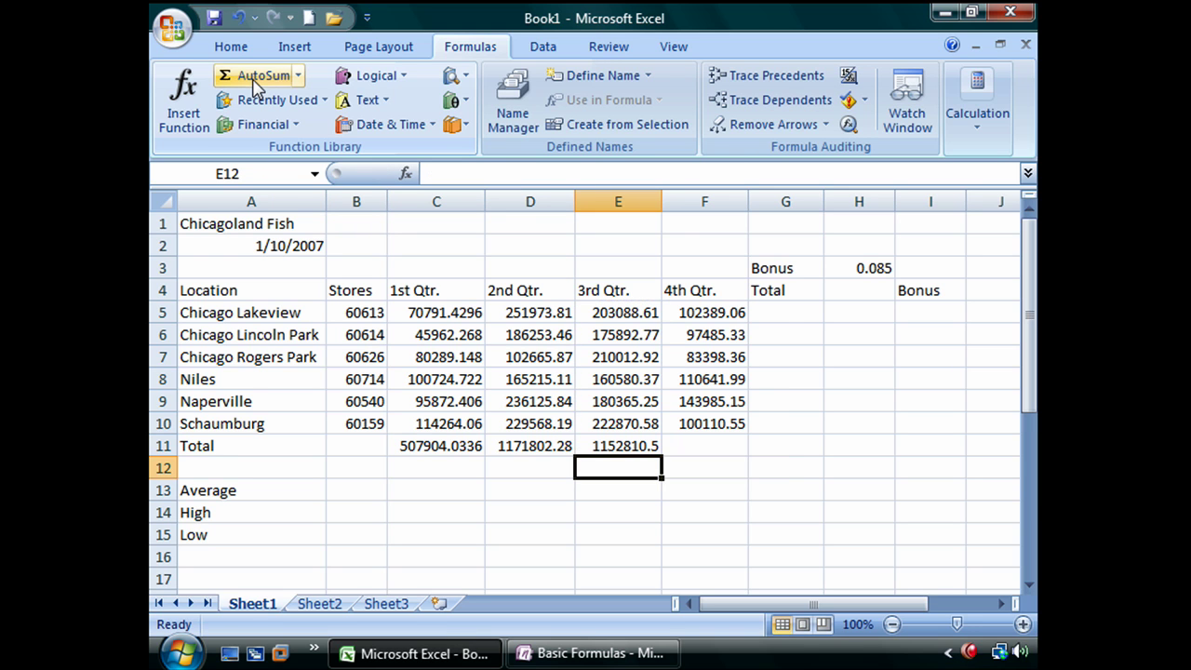
left_click(707, 445)
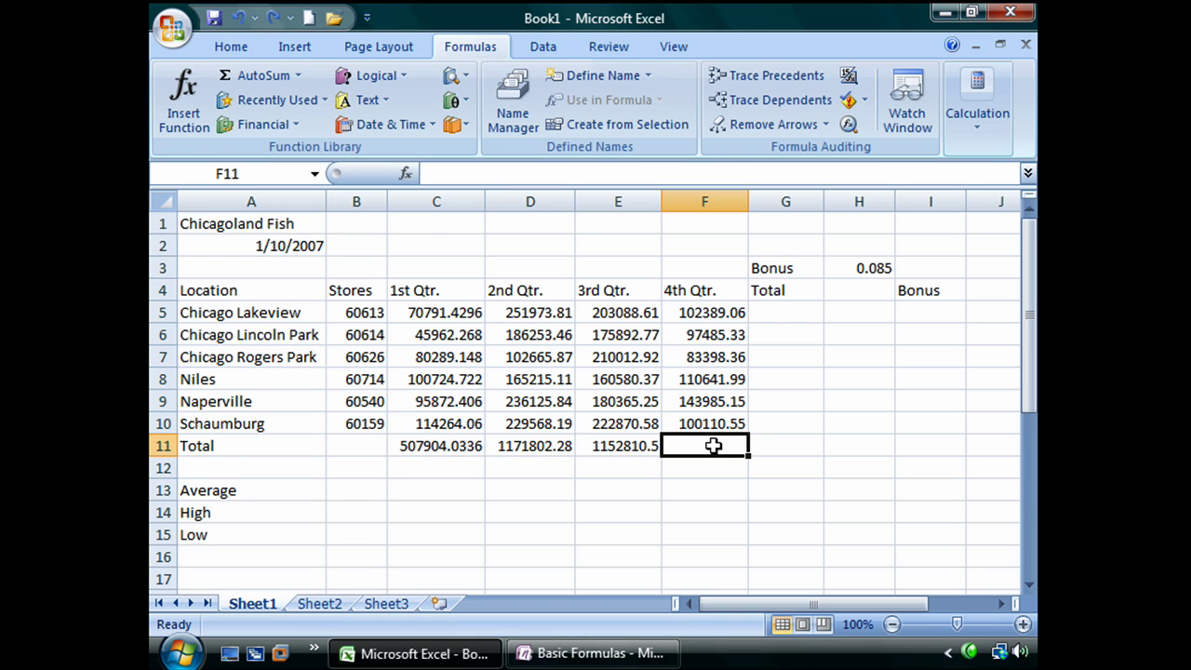
- Redo E11 as =SUM(E5:E7), changing the range end from 10 to 7, giving 588994.3
key("Left")
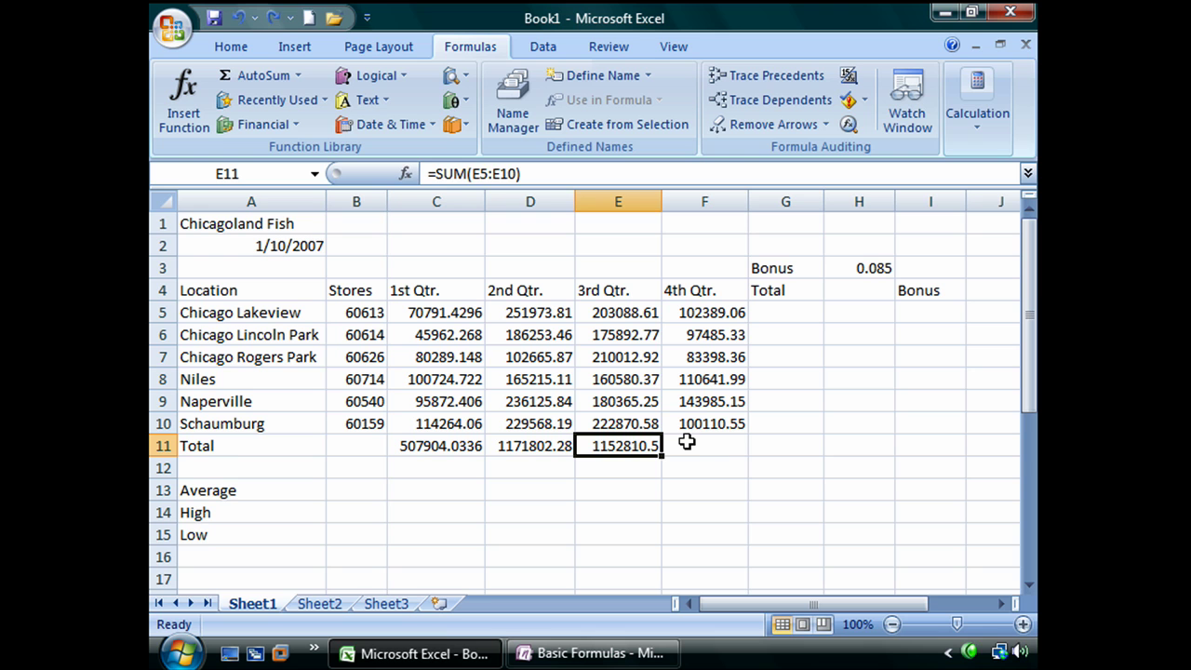
key("Delete")
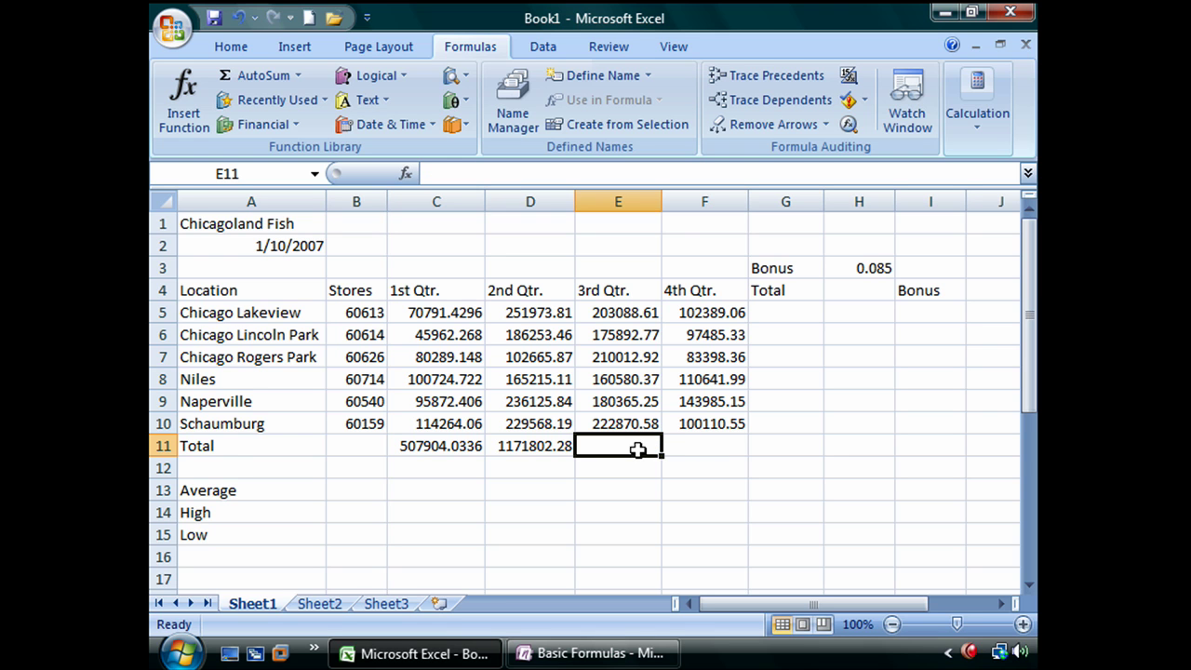
left_click(241, 76)
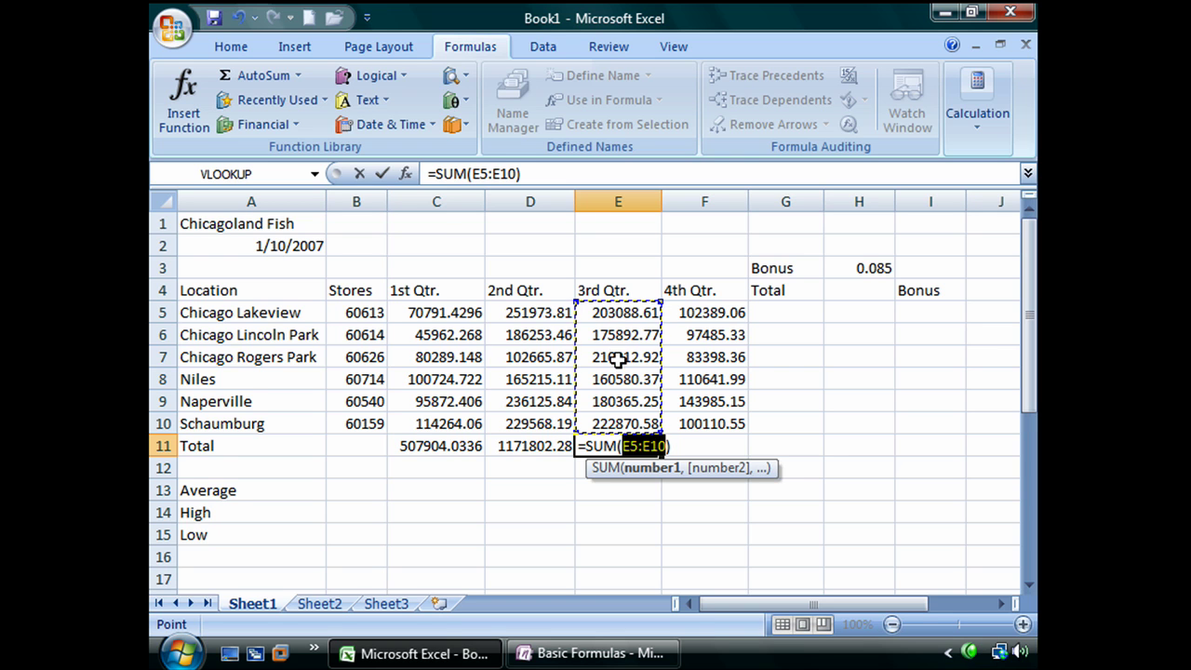
left_click(655, 446)
left_click_drag(655, 446, 666, 446)
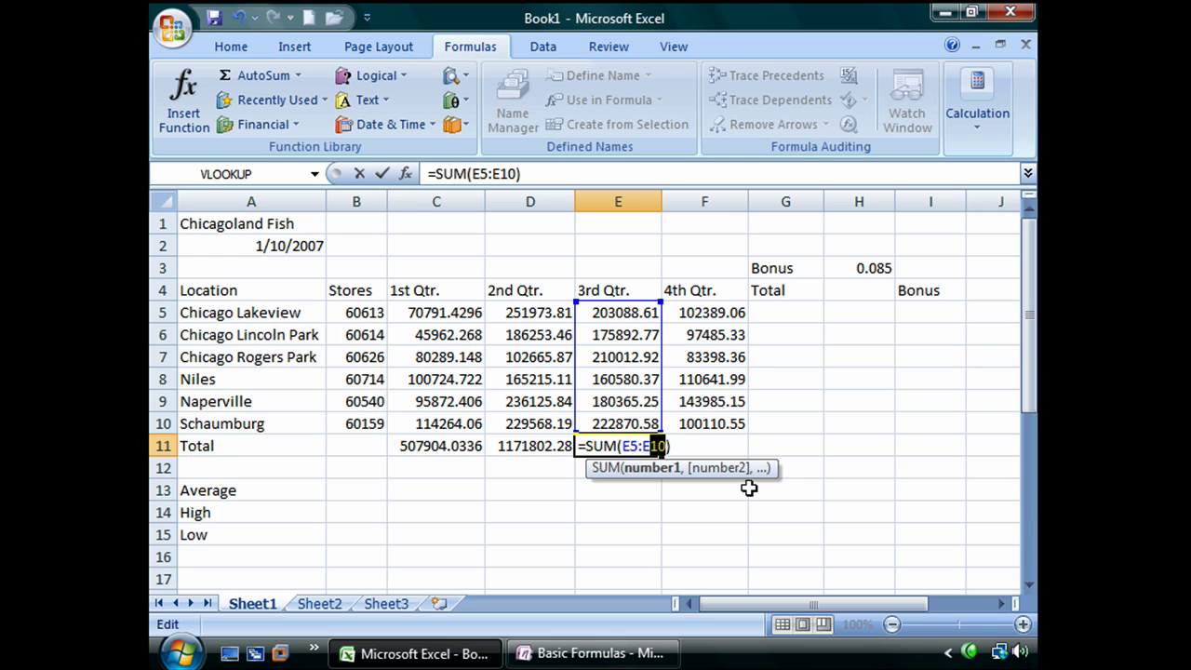
type("7")
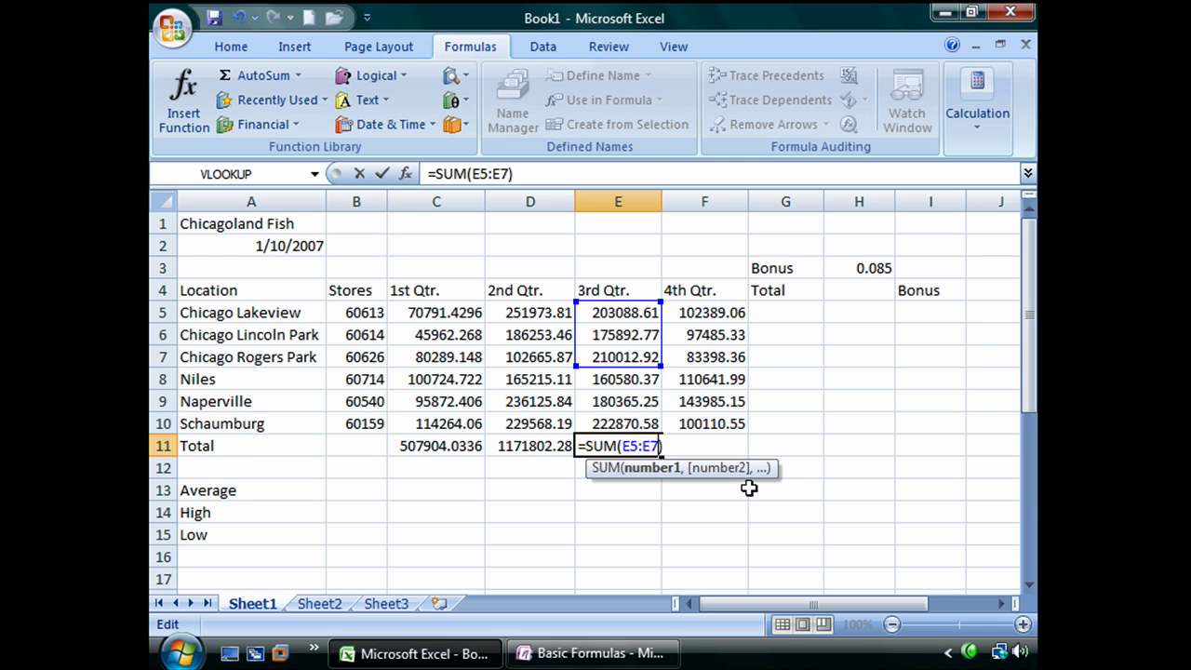
key("Return")
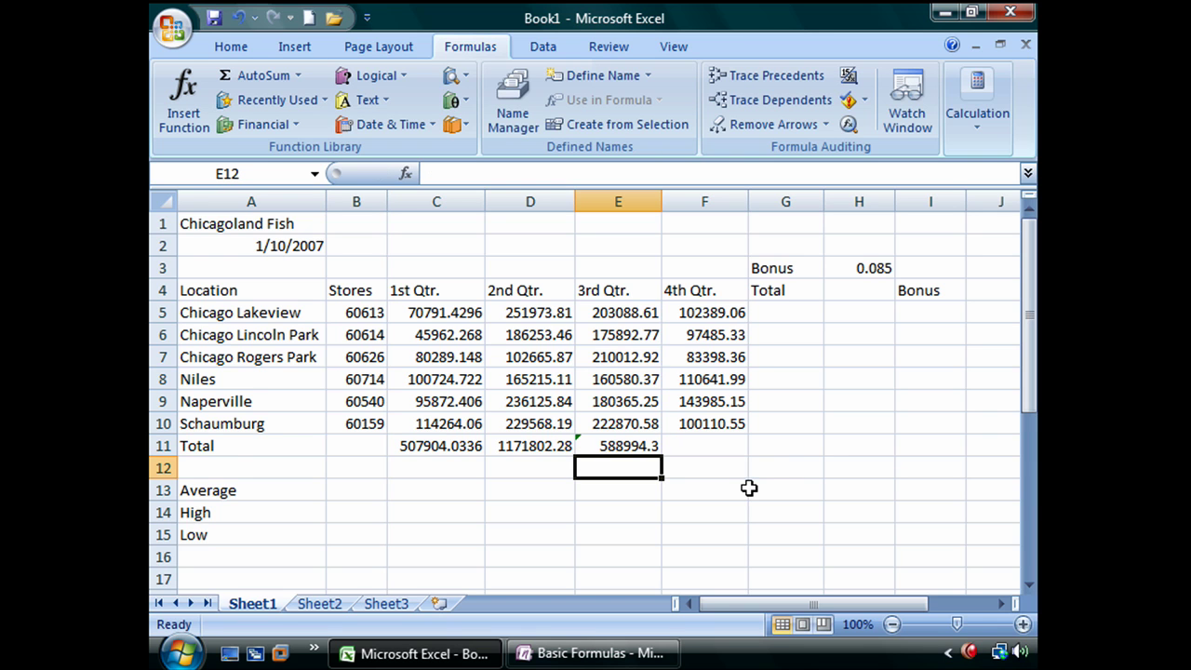
- Clear E11 and AutoSum it again, dragging the range down to E5:E7
left_click(605, 446)
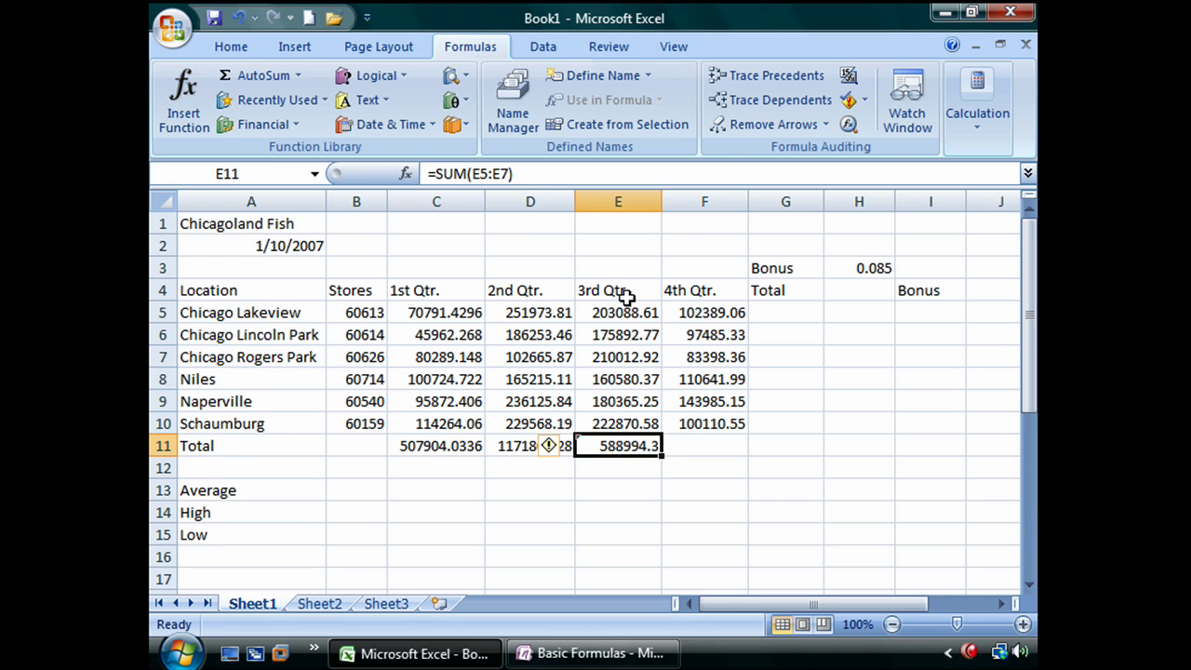
key("Delete")
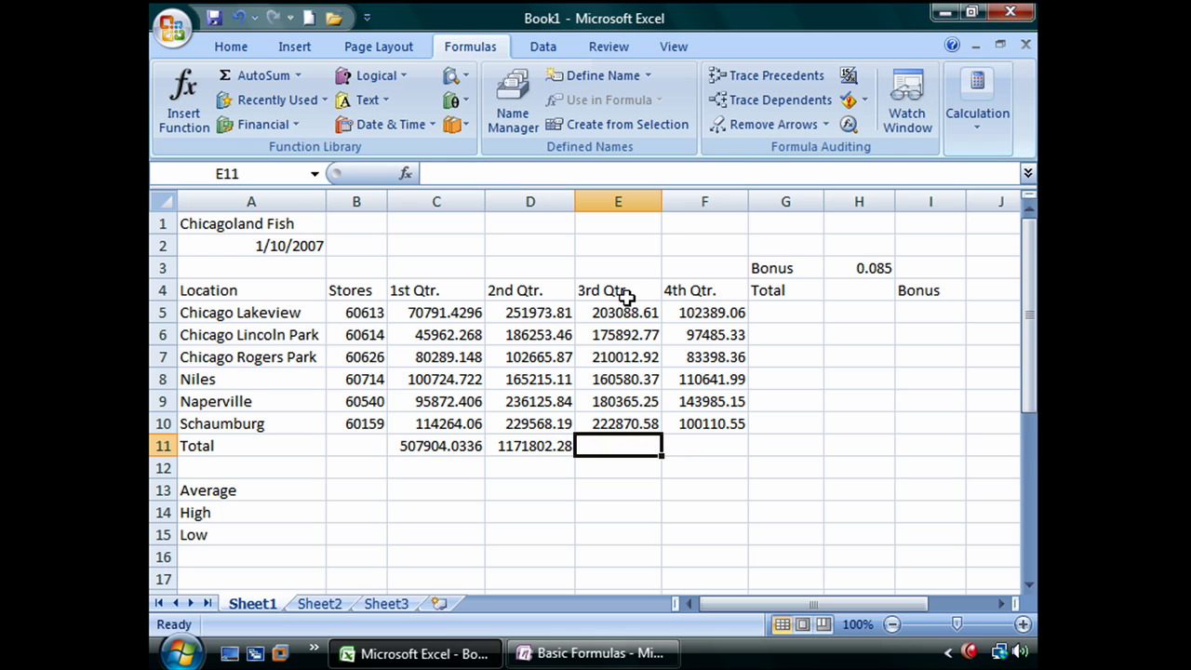
left_click(244, 75)
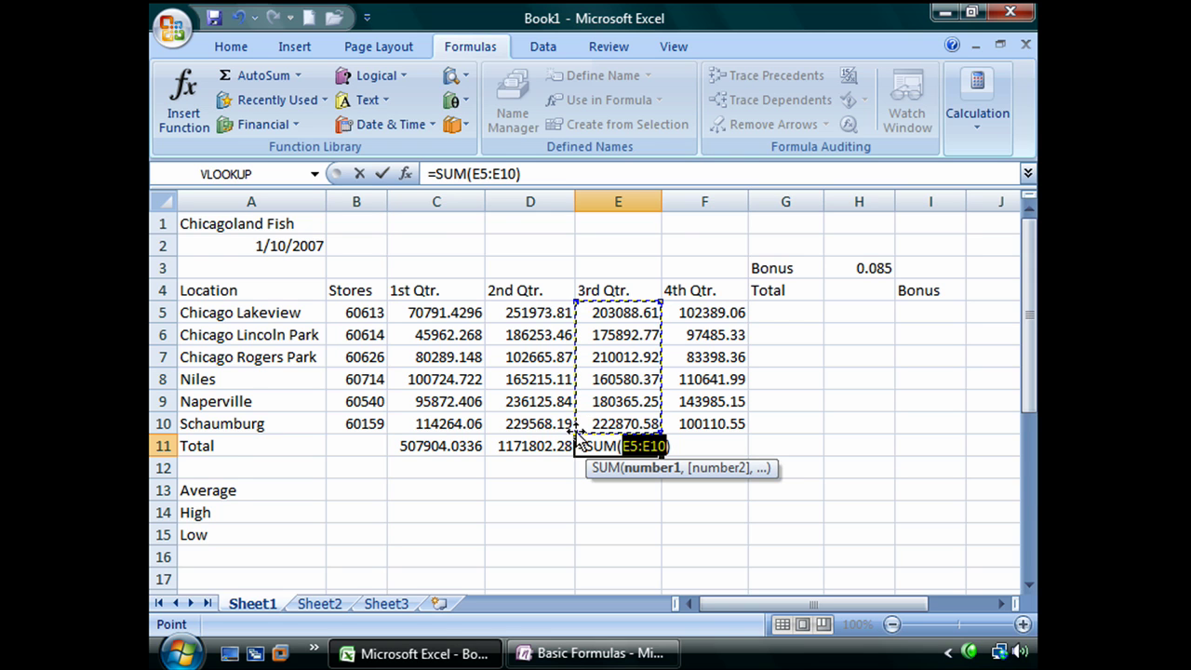
type(")")
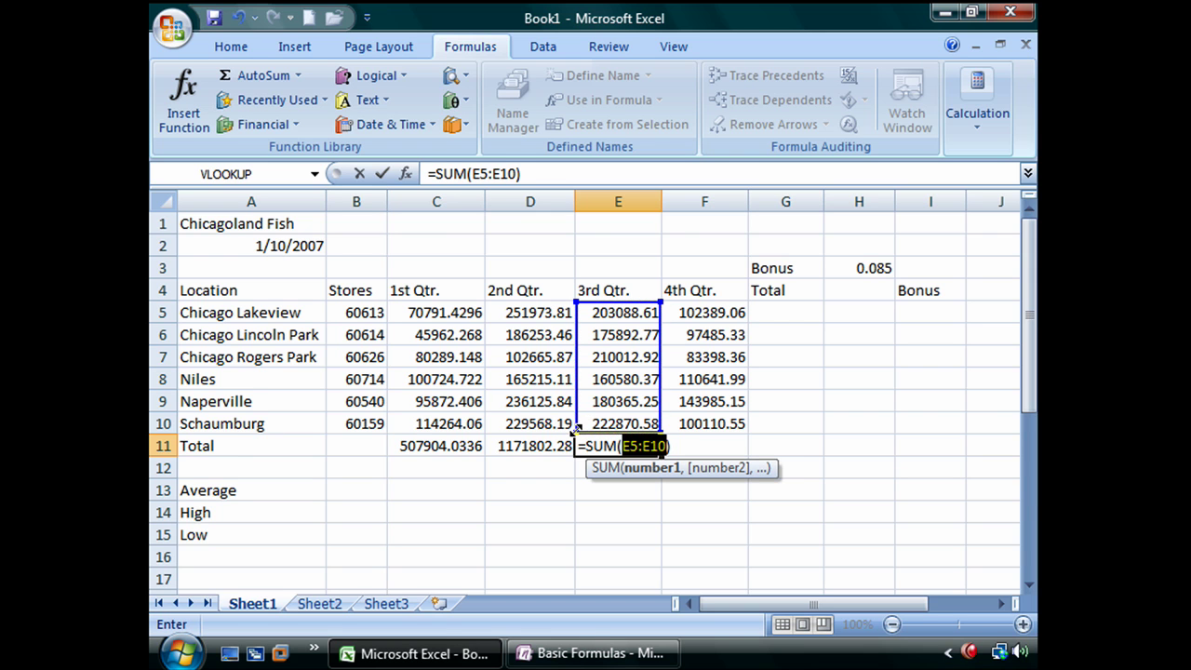
left_click_drag(577, 426, 576, 374)
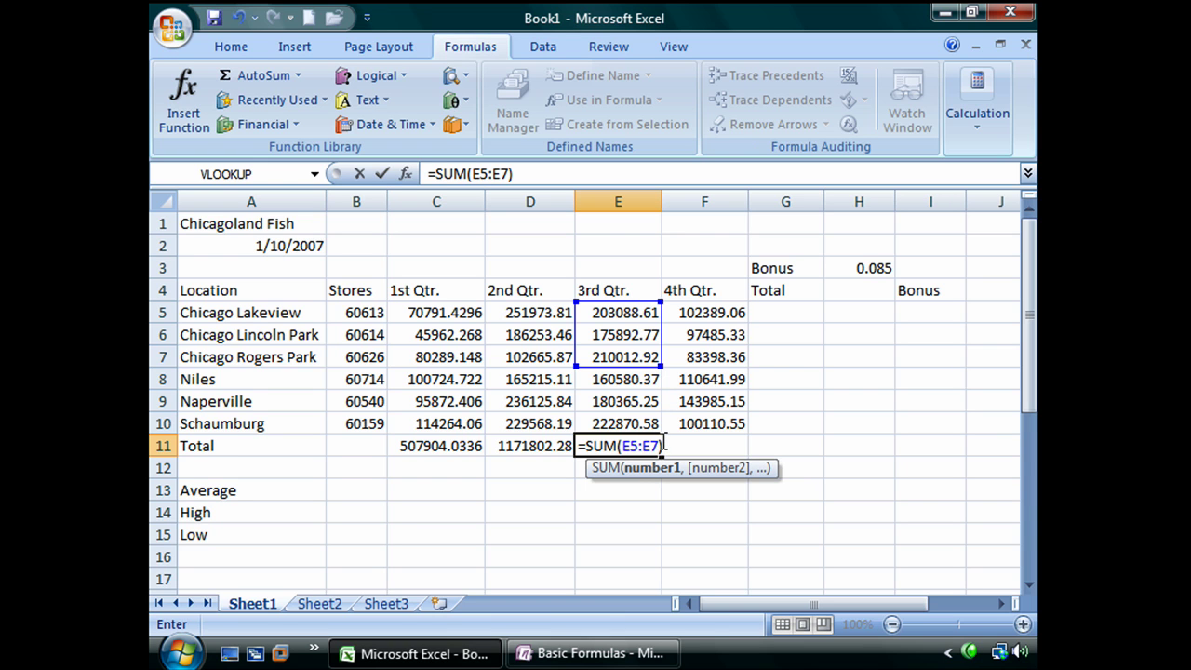
key("Return")
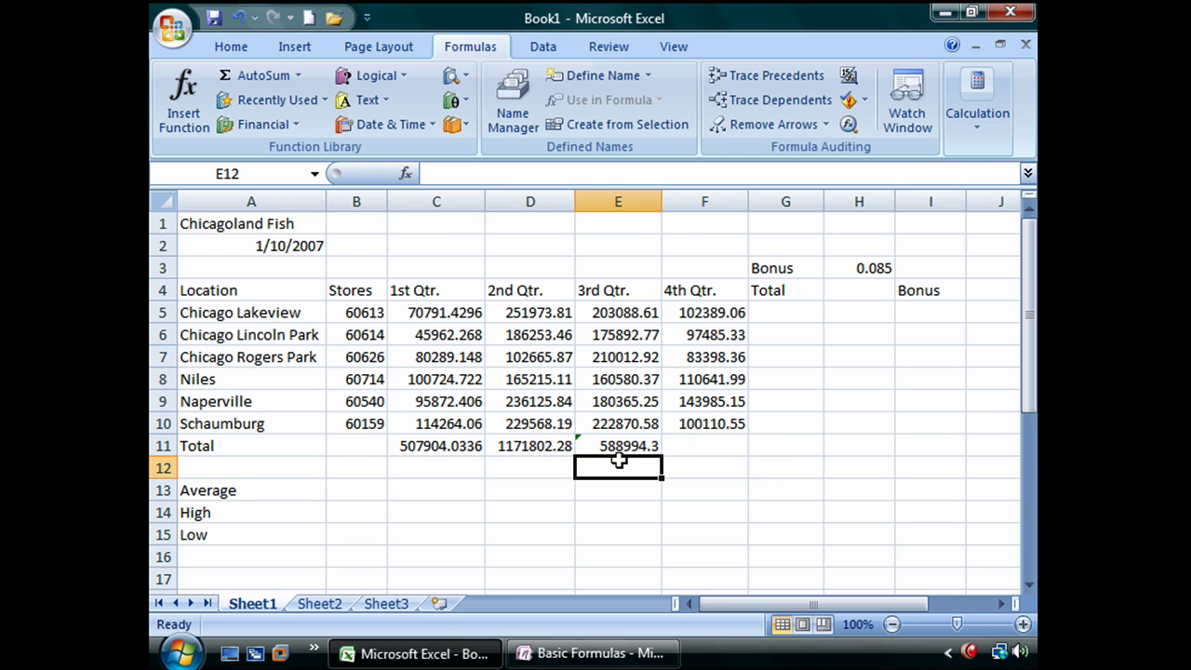
- Clear E11 and AutoSum the full E5:E10 range, restoring 1152810.5
left_click(617, 446)
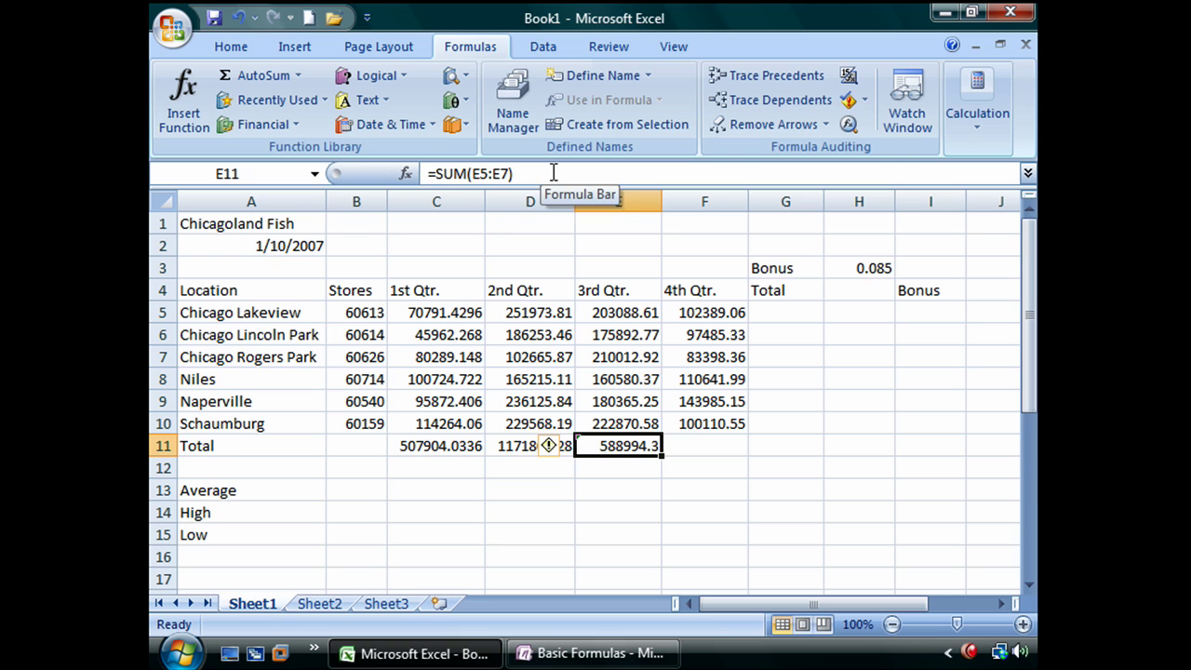
key("Delete")
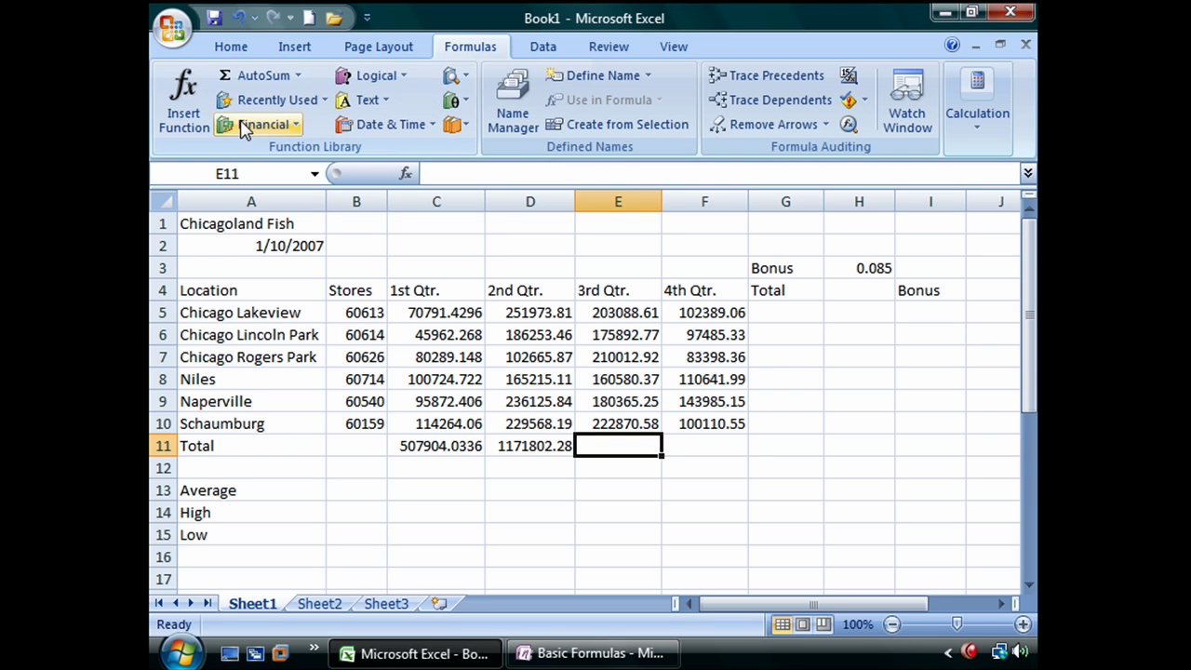
left_click(244, 76)
key("Return")
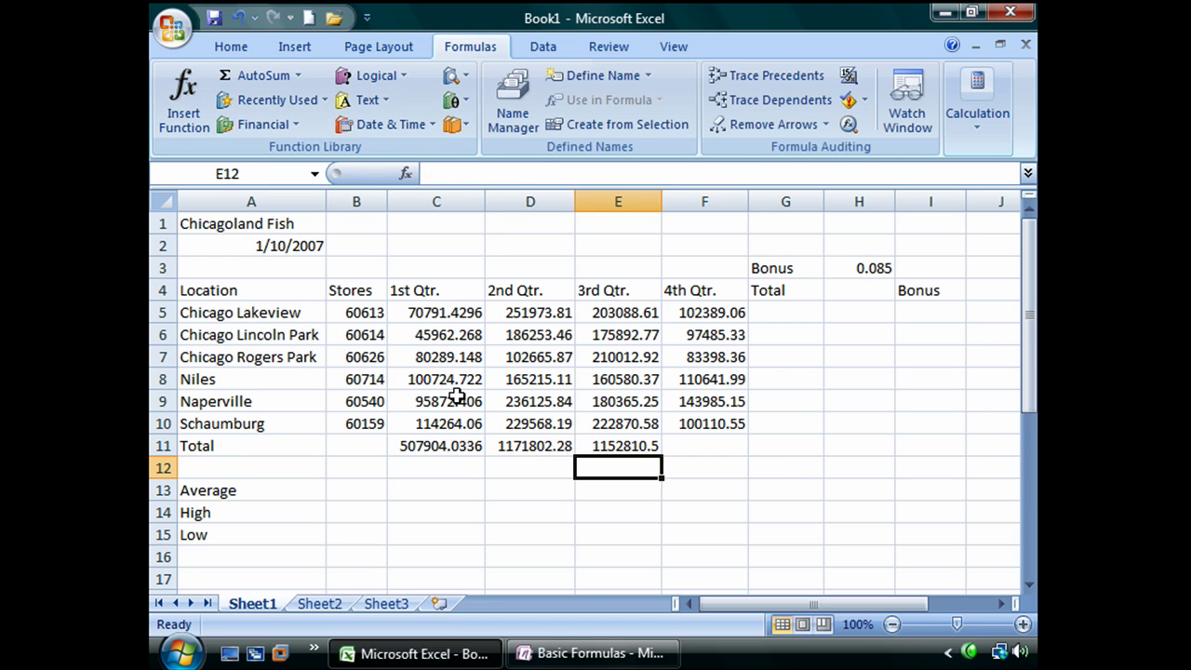
left_click(719, 444)
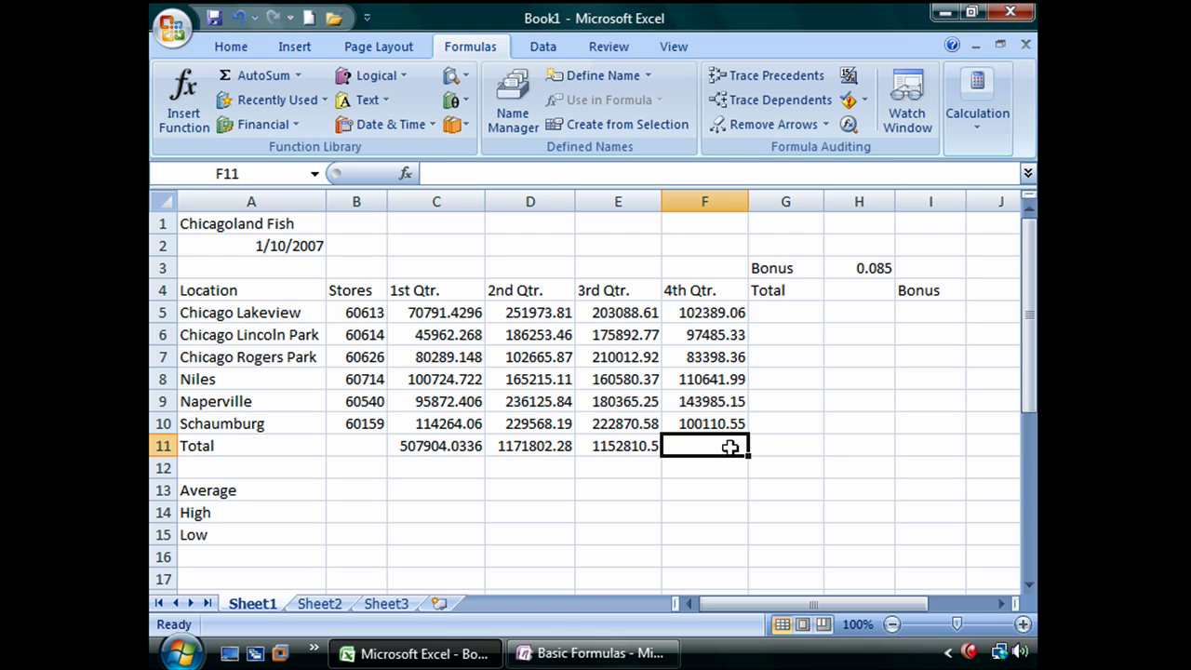
left_click(709, 313)
left_click_drag(709, 313, 690, 434)
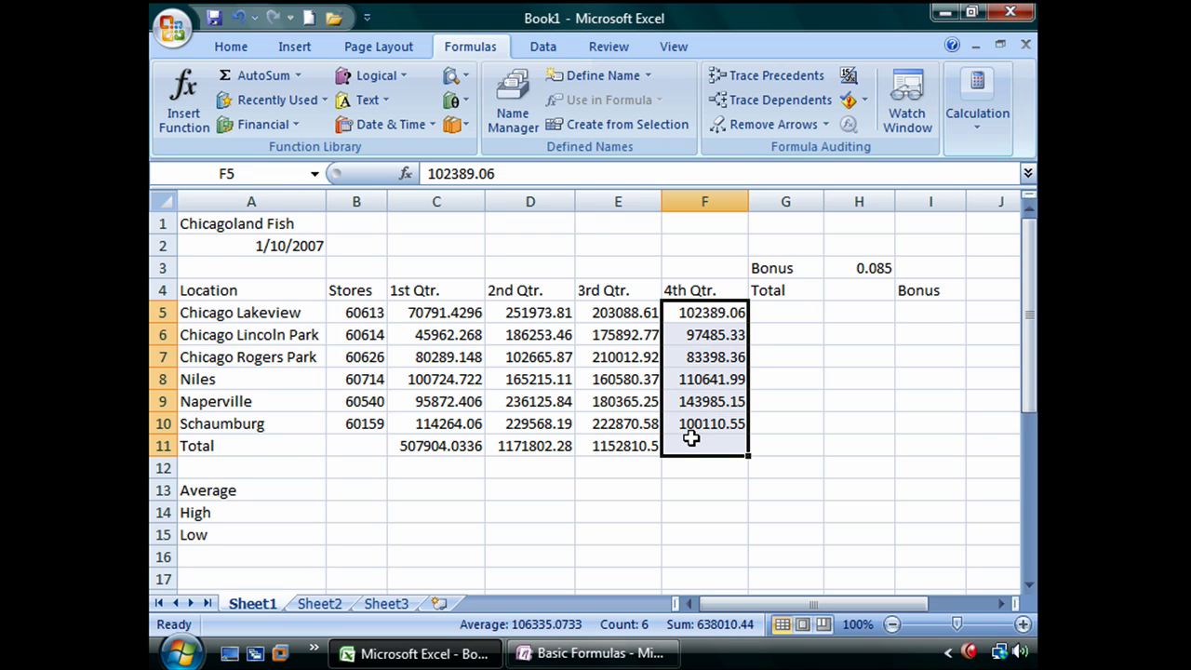
left_click(262, 80)
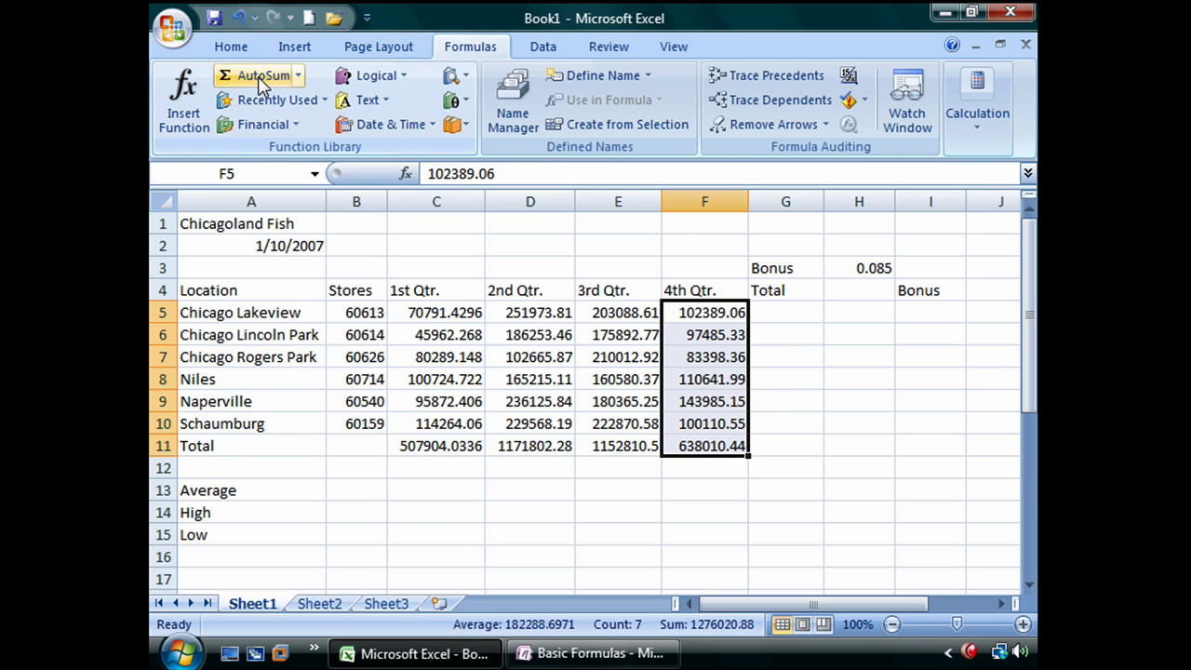
left_click(698, 446)
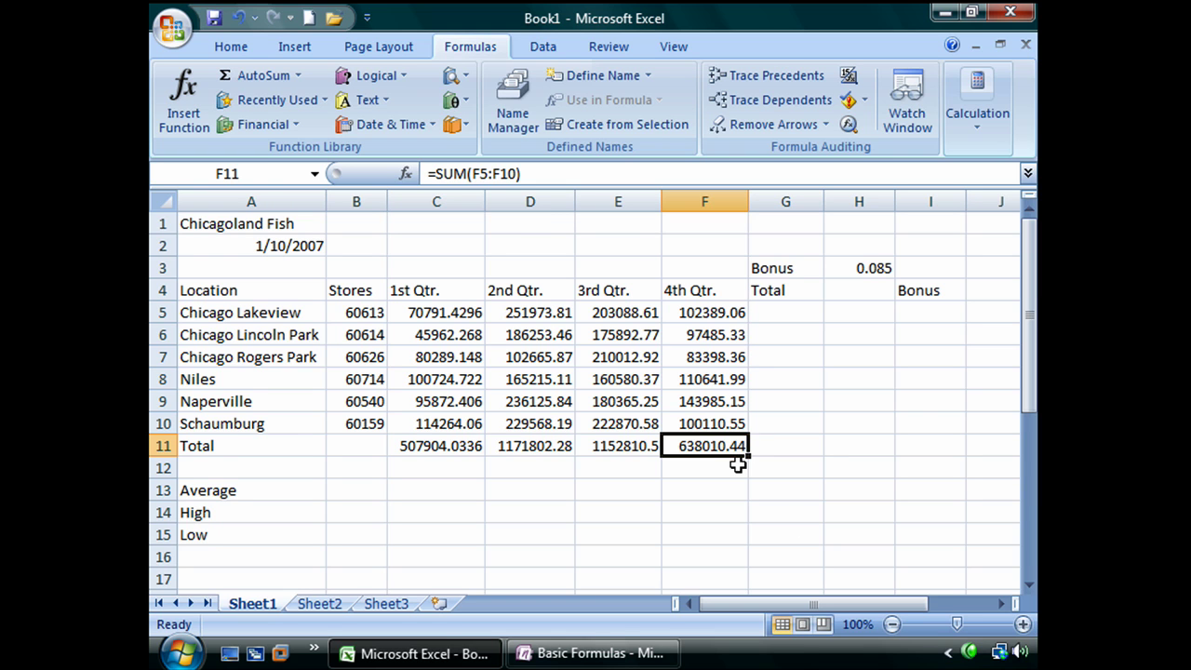
key("Delete")
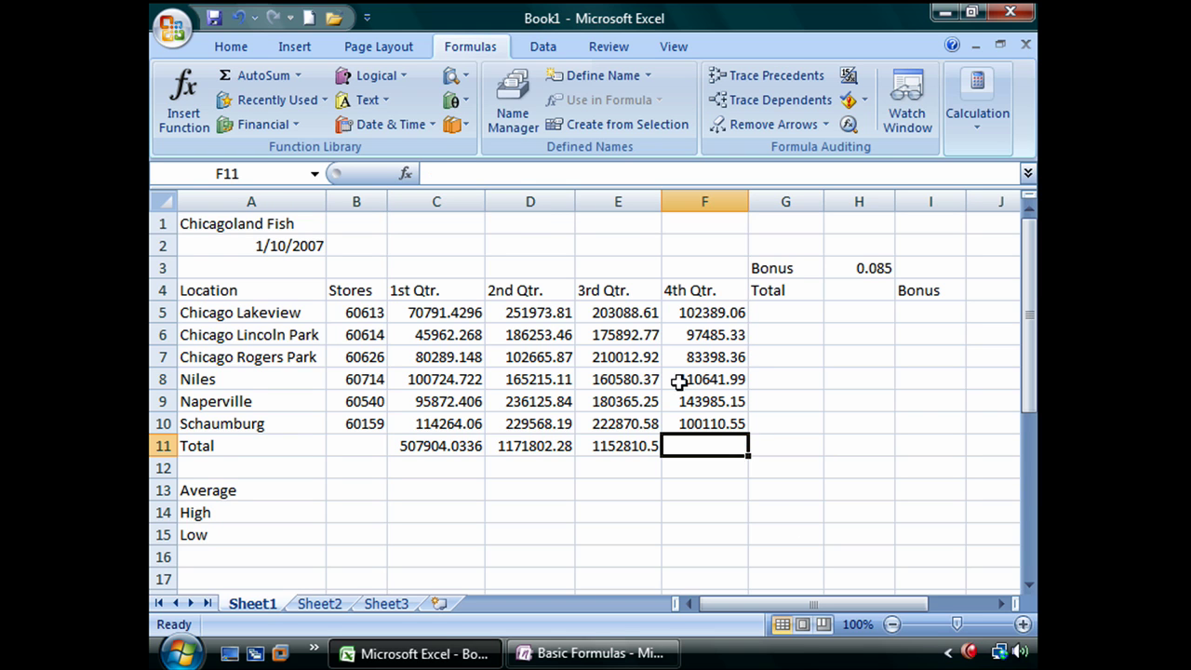
- Select F8 through F11 and AutoSum the last three locations into F11
left_click_drag(679, 381, 680, 443)
key("Return")
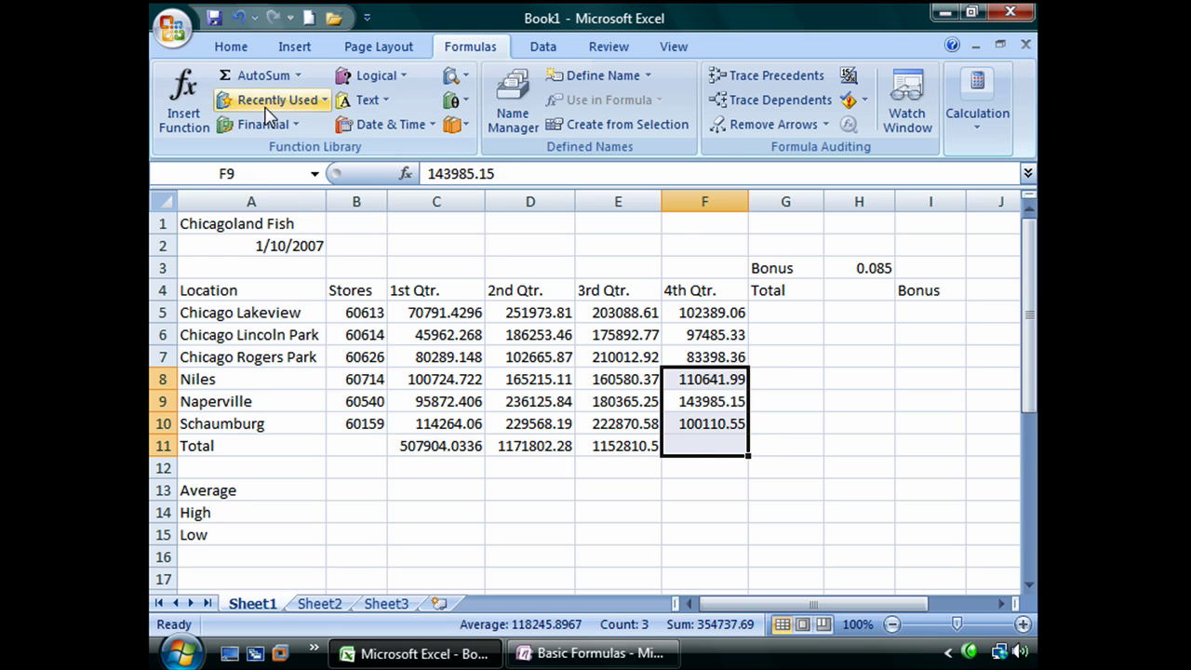
left_click(263, 77)
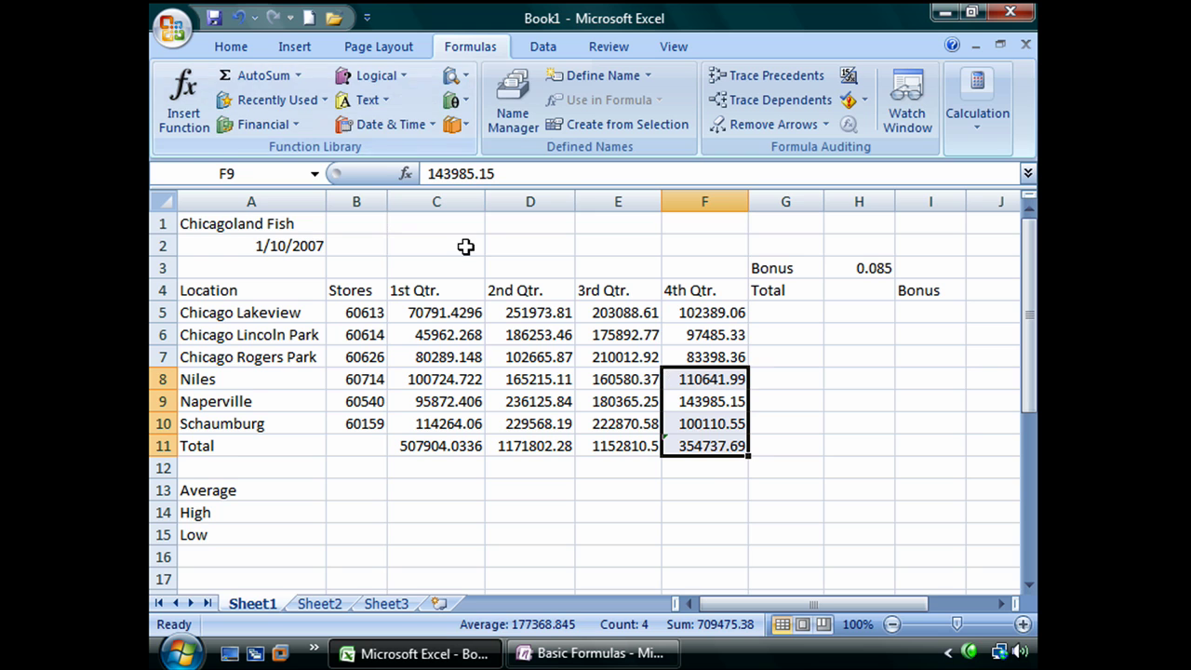
- Clear F11 and AutoSum F5:F10 instead, giving a 4th Qtr. total of 638010.44
left_click(698, 446)
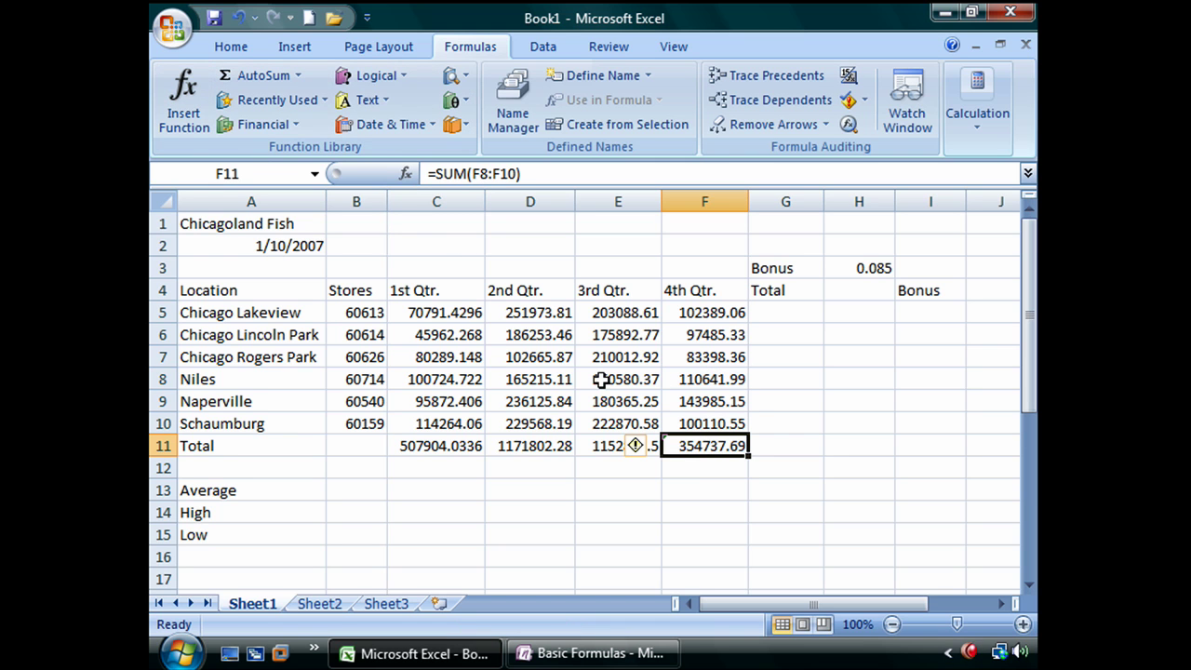
key("Delete")
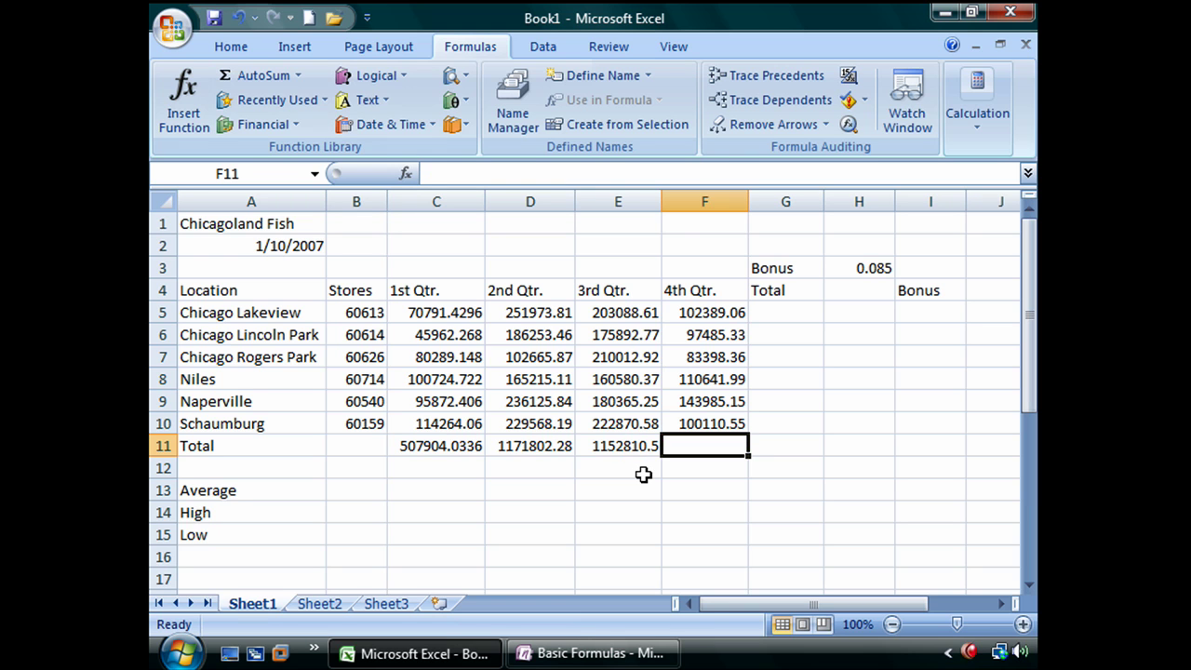
left_click_drag(688, 312, 699, 437)
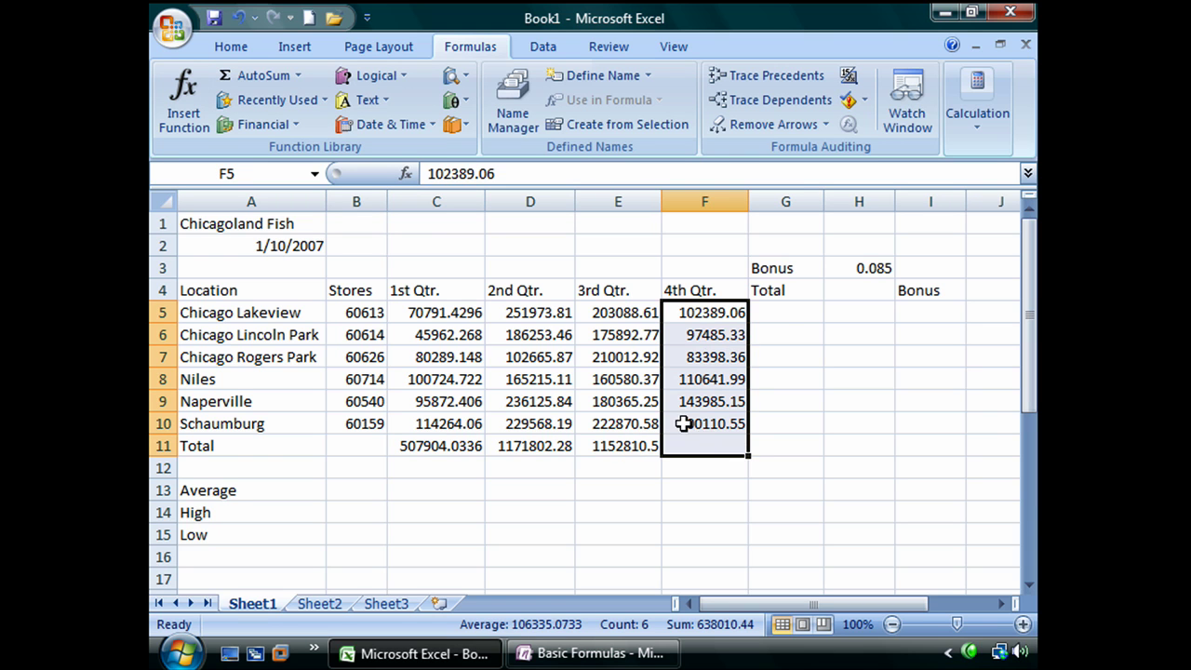
left_click(247, 77)
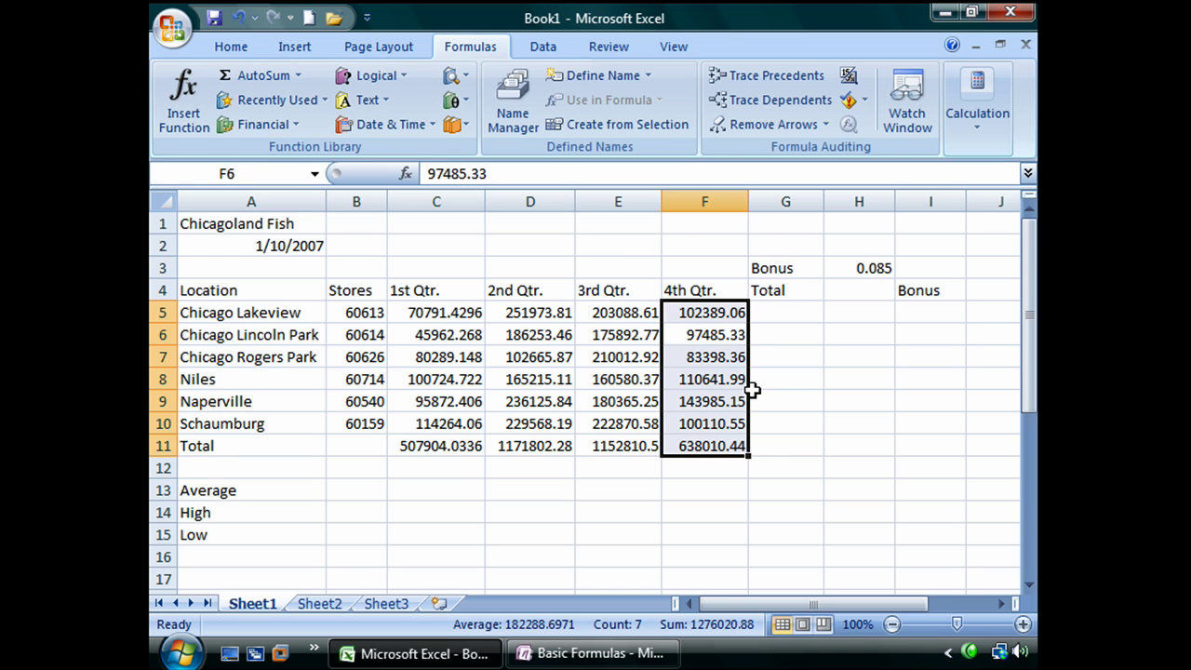